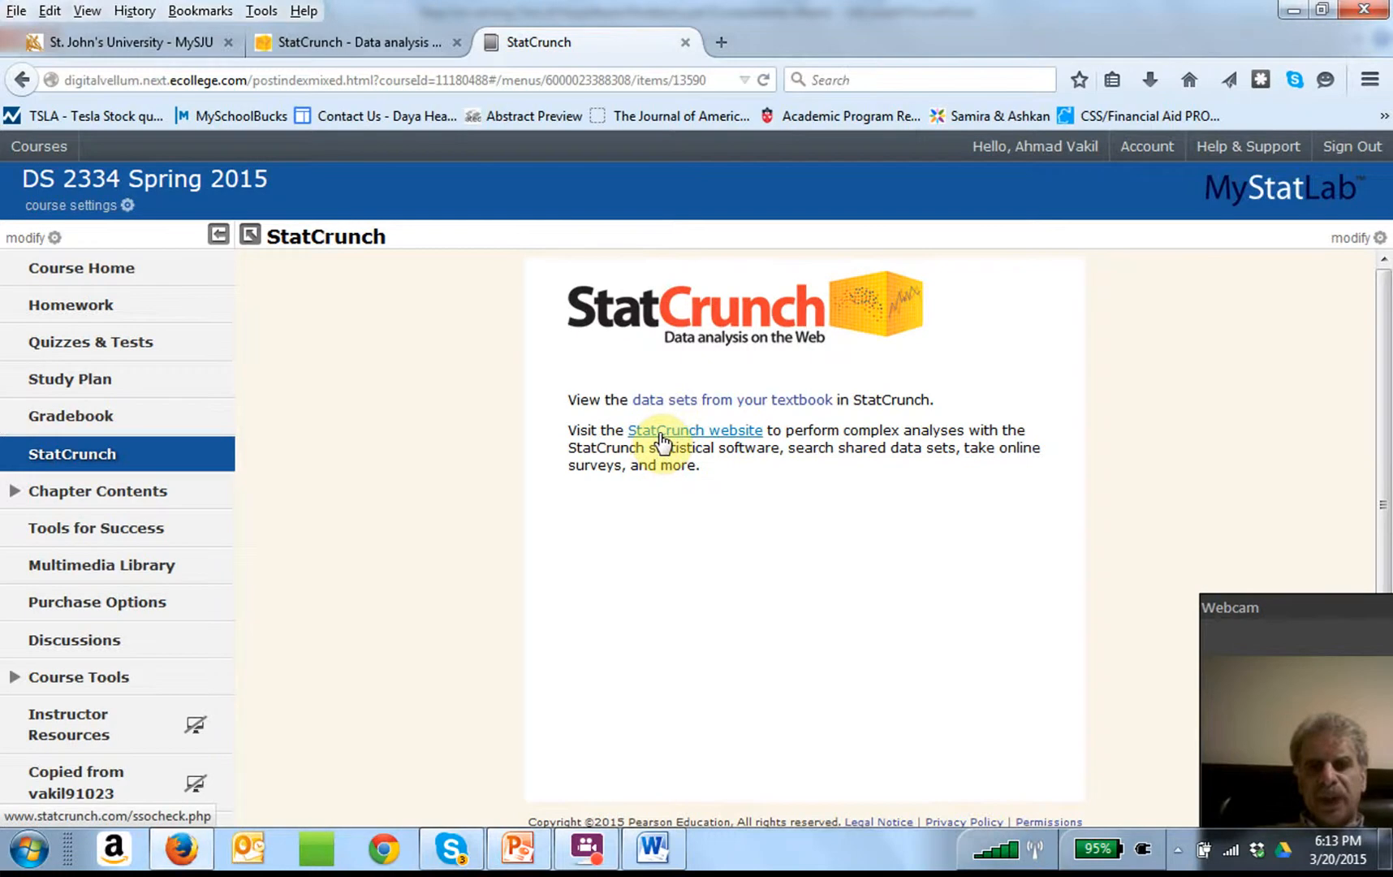
Open the StatCrunch website and load Myeloma.xls from the computer as a new data set
left_click(661, 440)
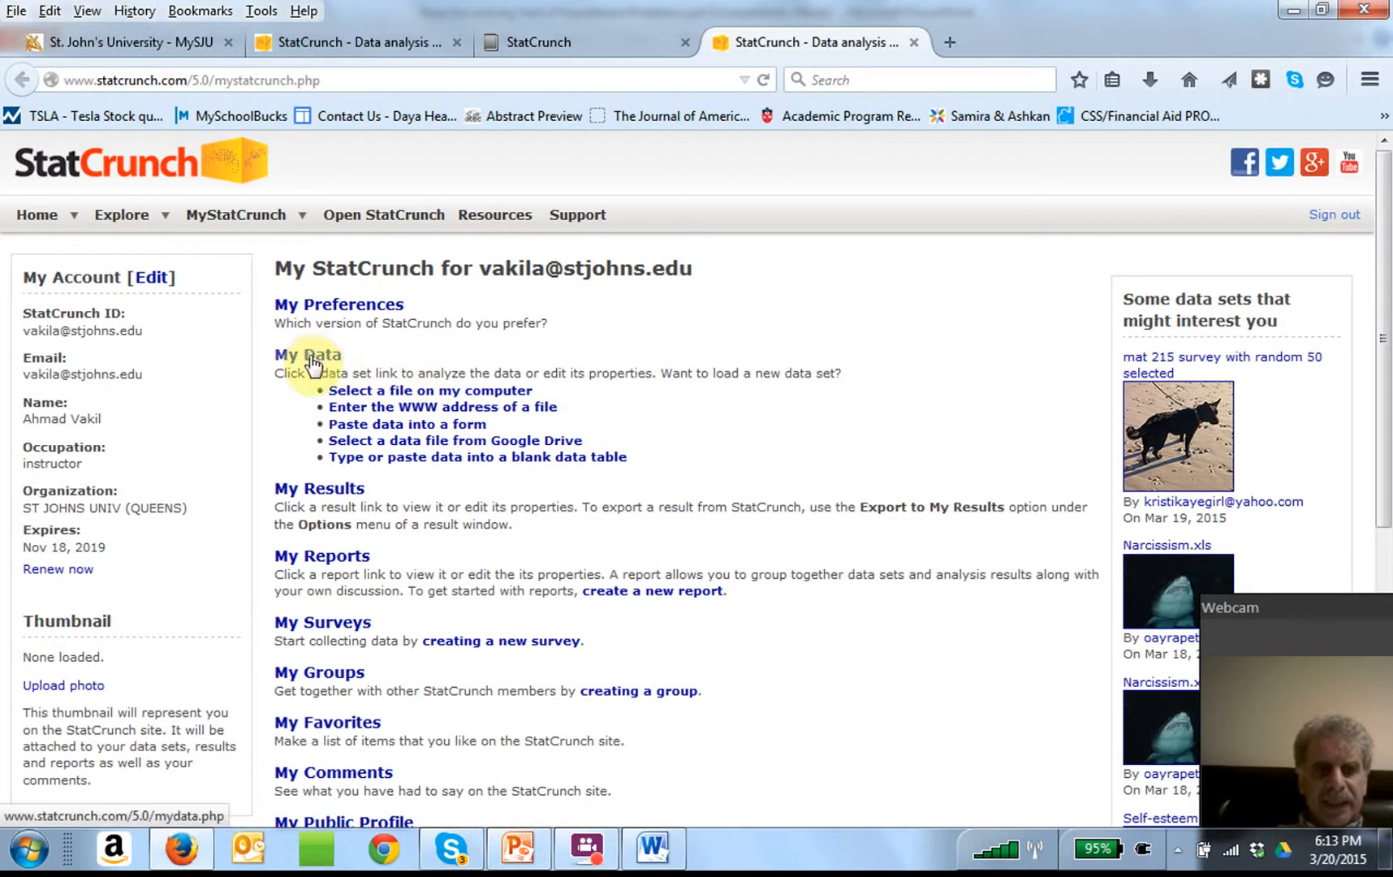
left_click(356, 393)
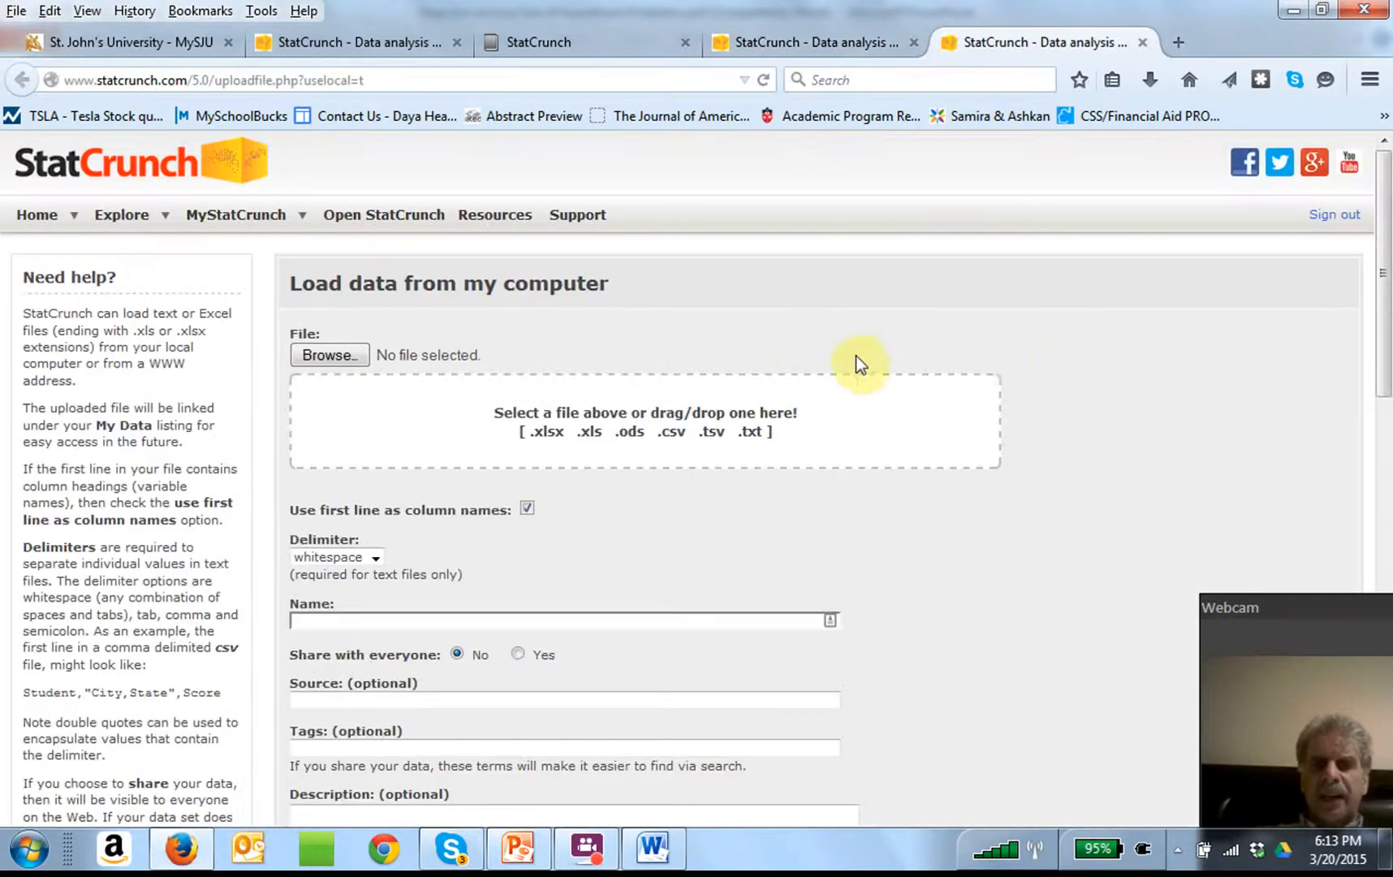
left_click(333, 355)
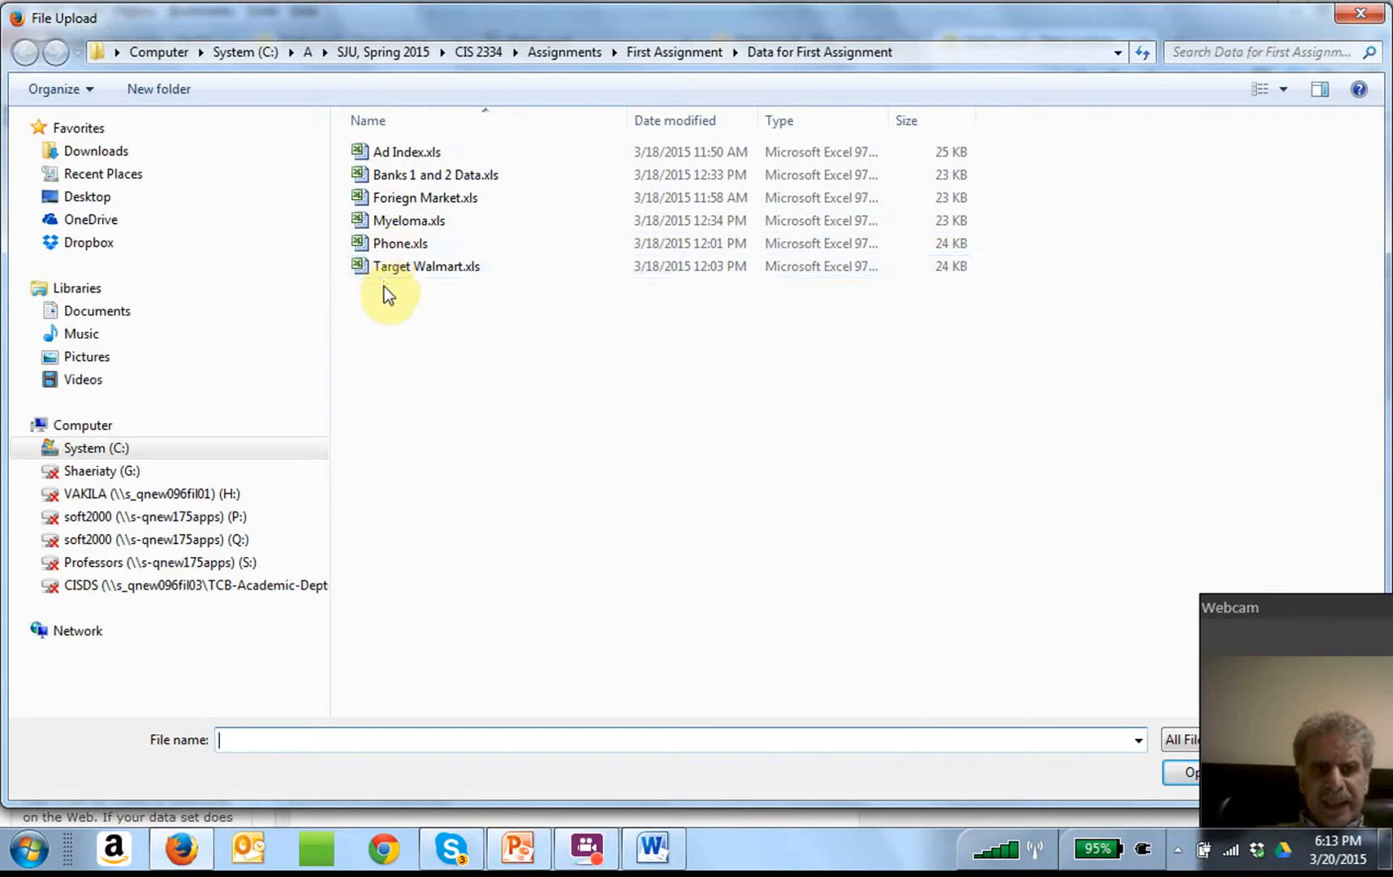
left_click(427, 223)
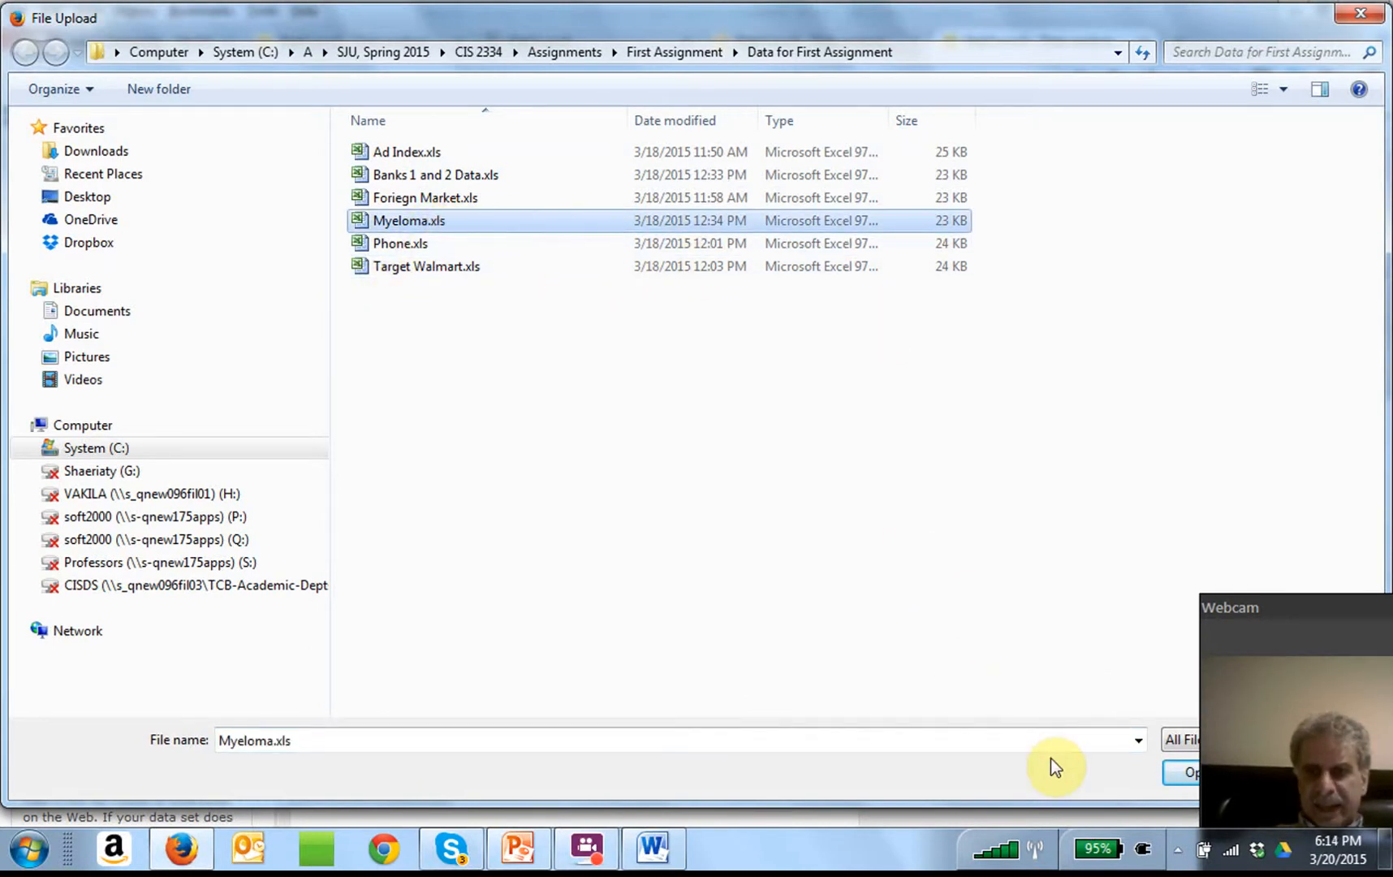
left_click(1186, 775)
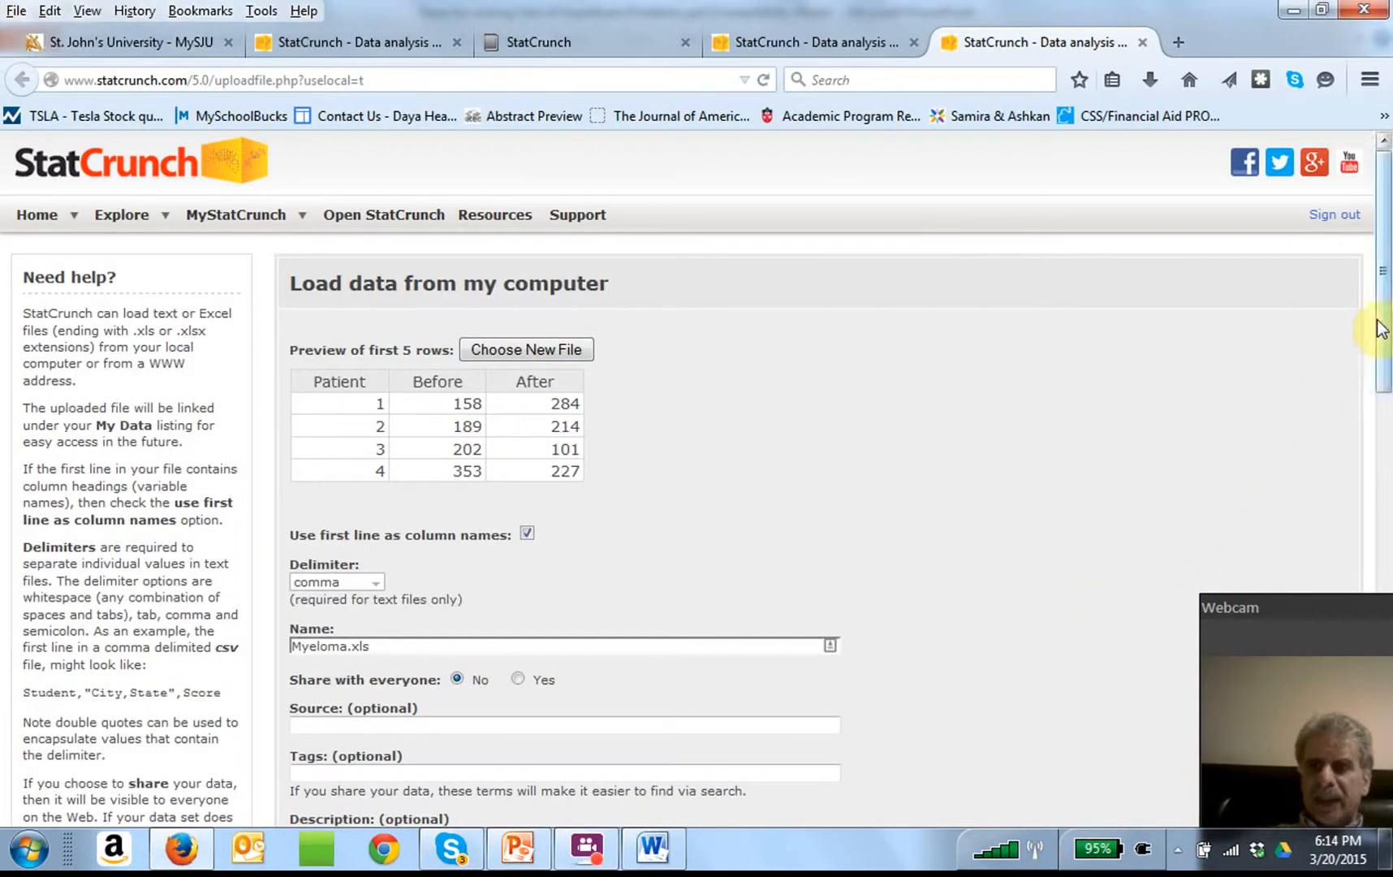
left_click_drag(1377, 325, 1268, 740)
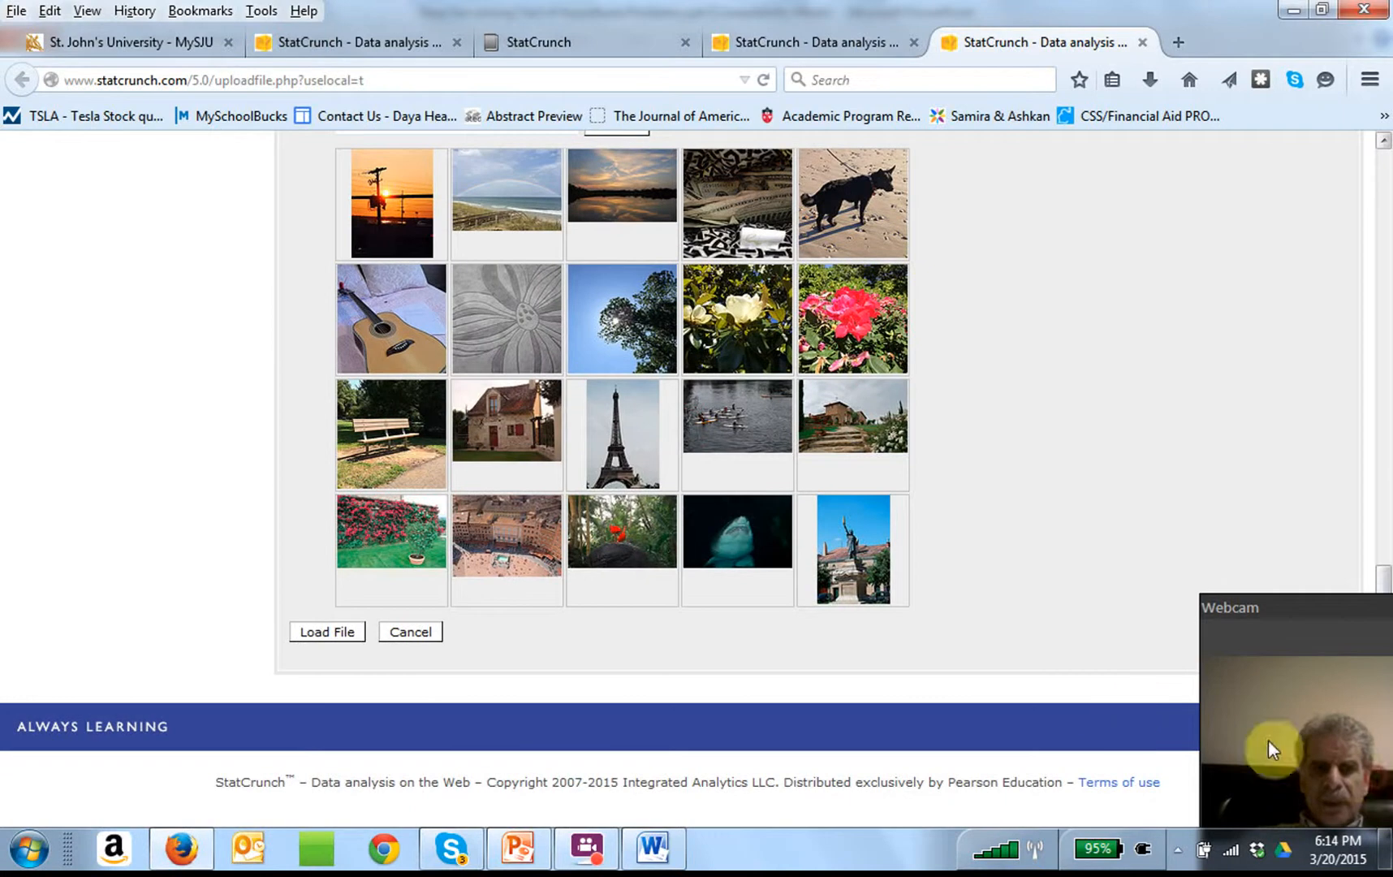
left_click(309, 631)
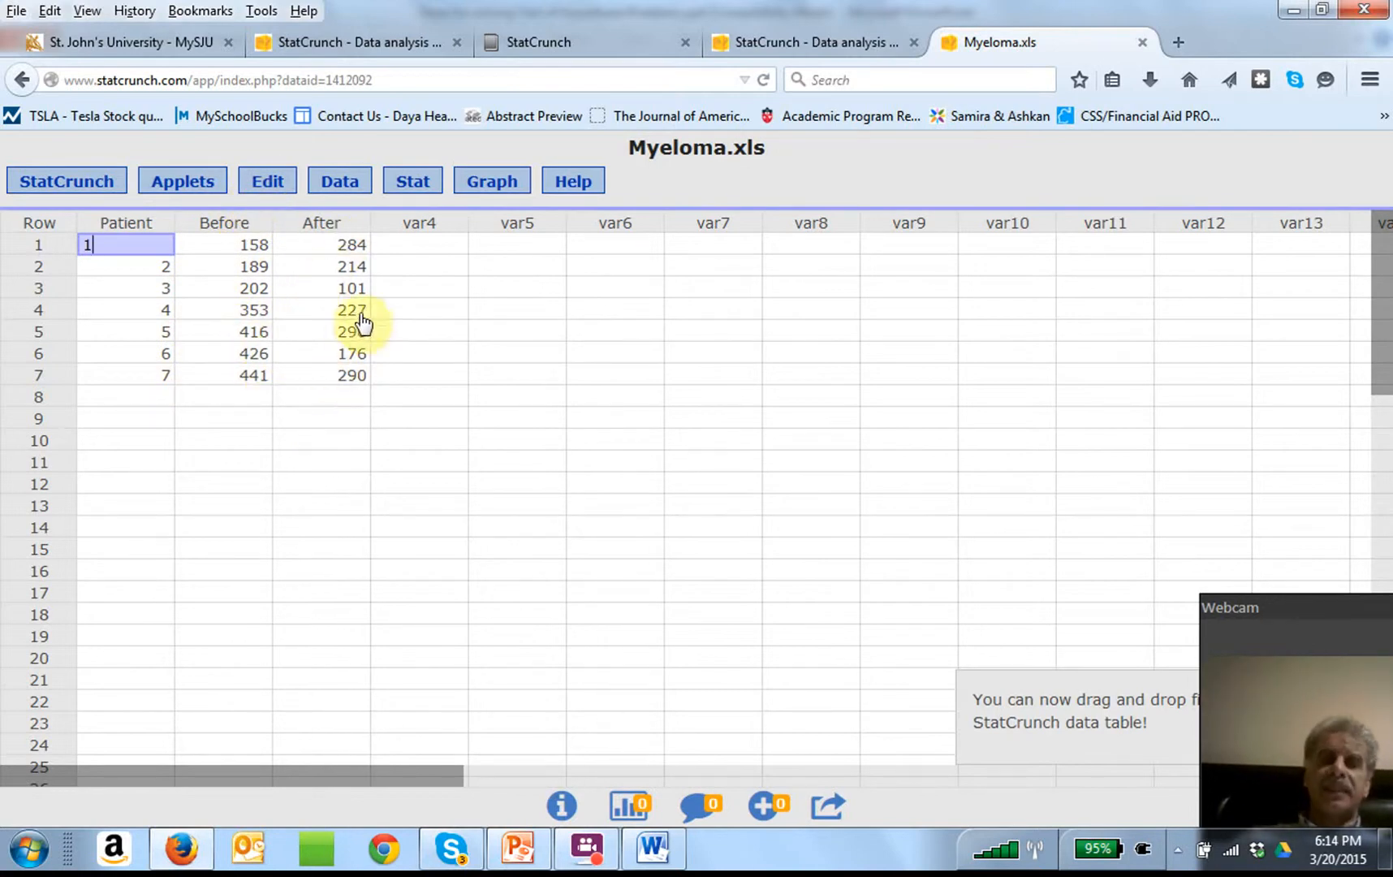
Set up a paired T test with the Before column as sample 1 and the After column as sample 2
left_click(410, 186)
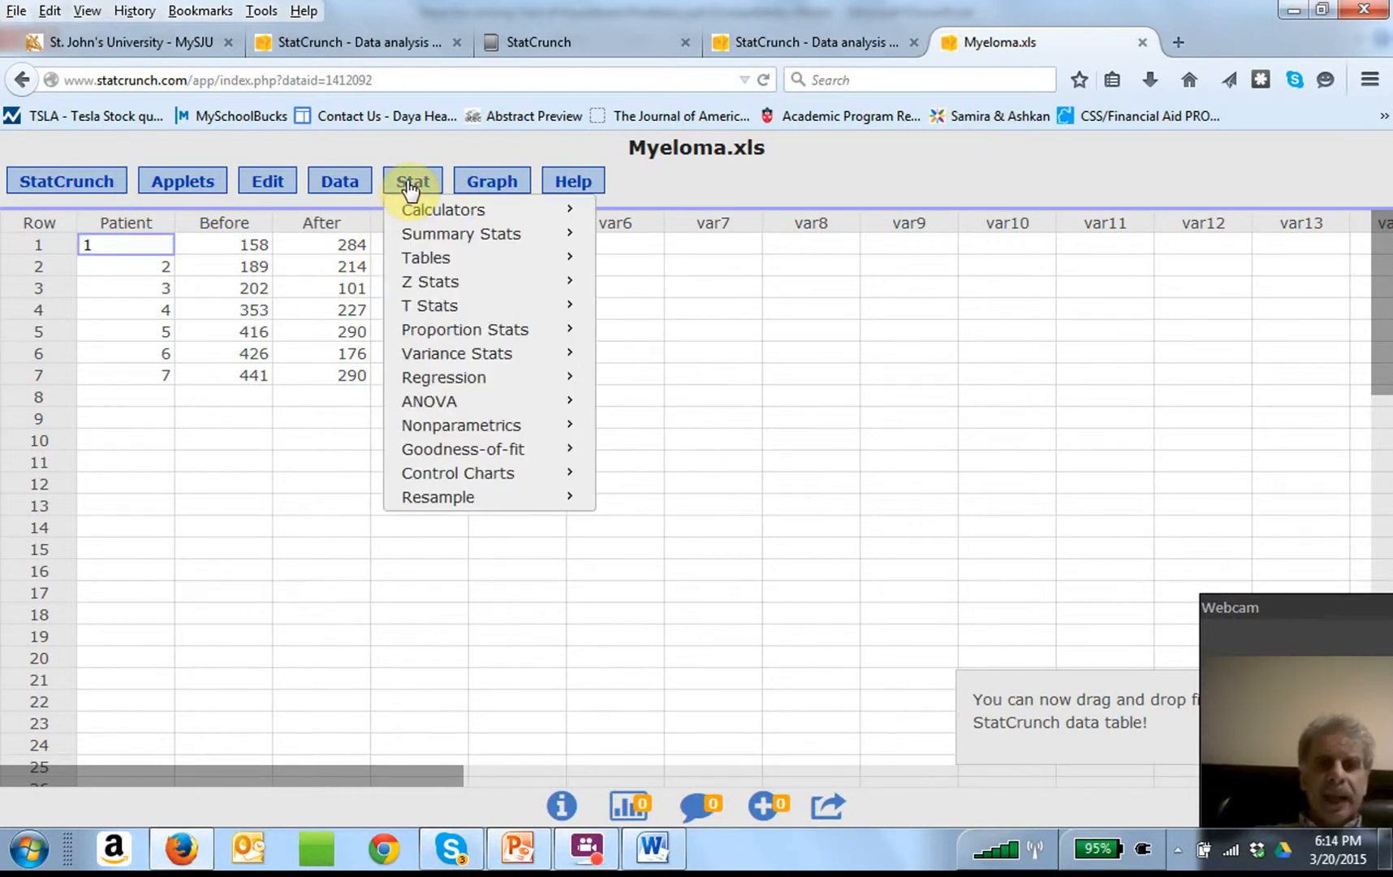
mouse_move(403, 306)
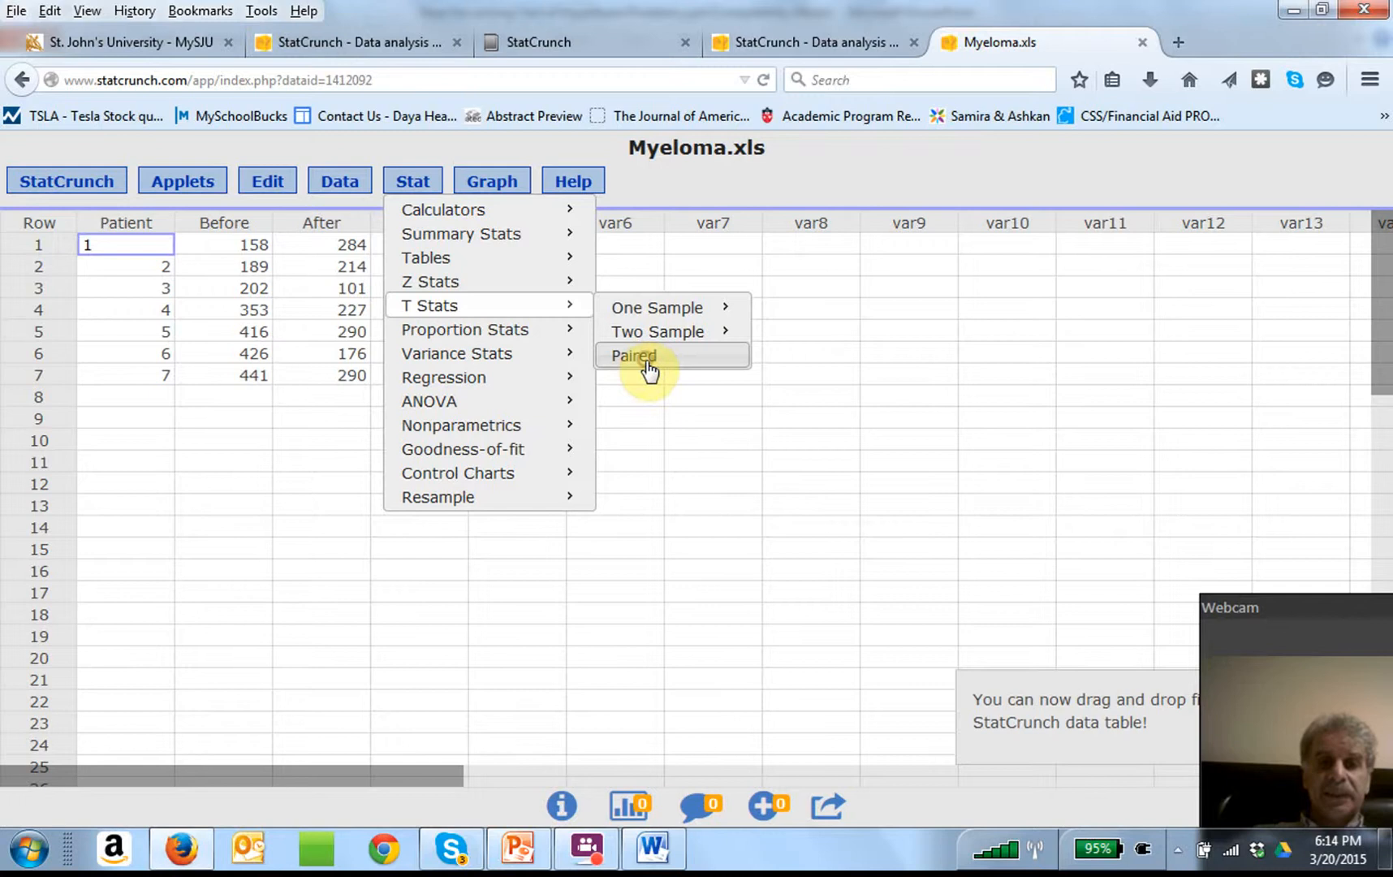
left_click(648, 362)
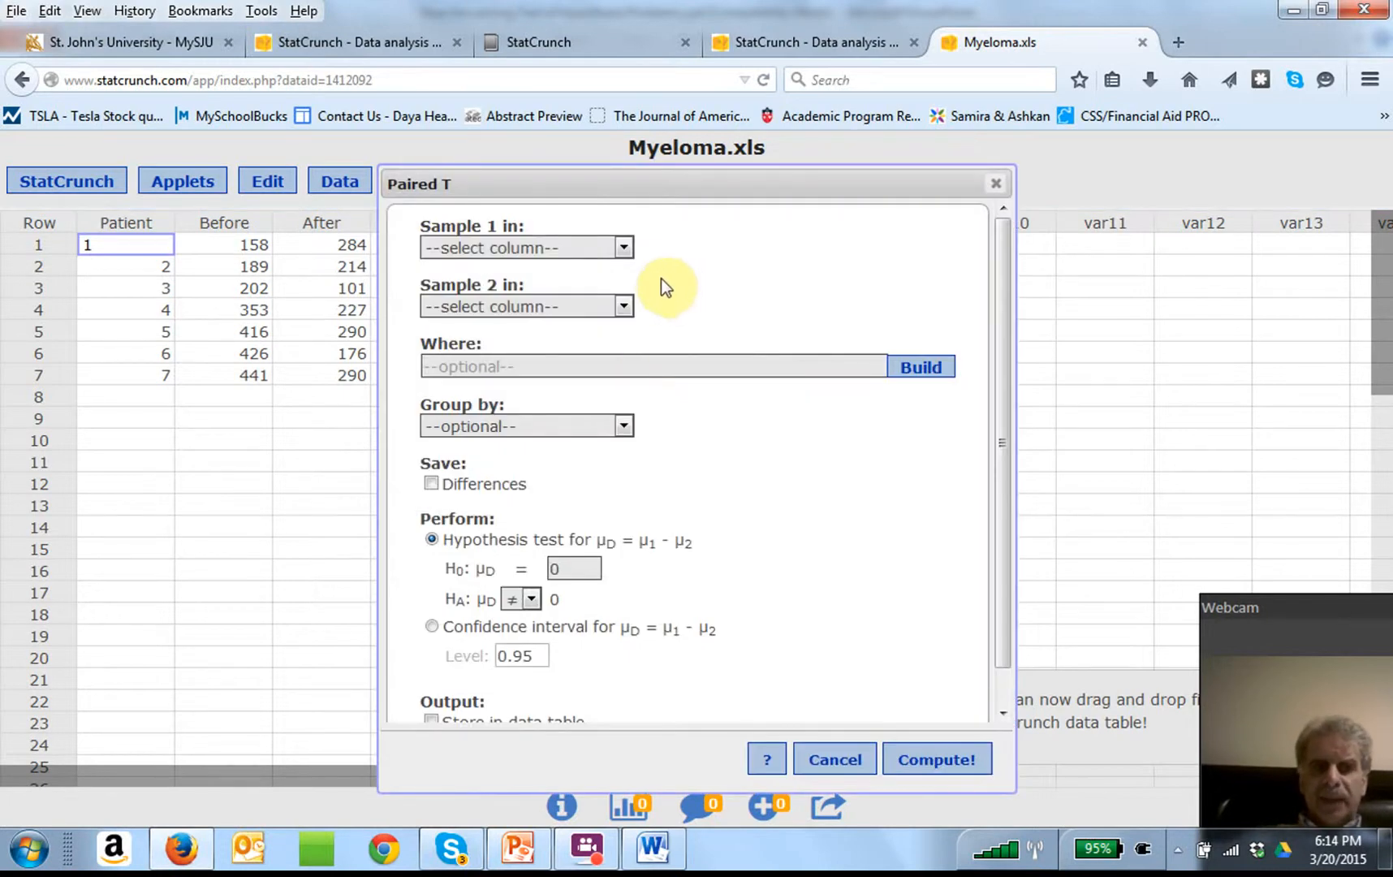
left_click(624, 250)
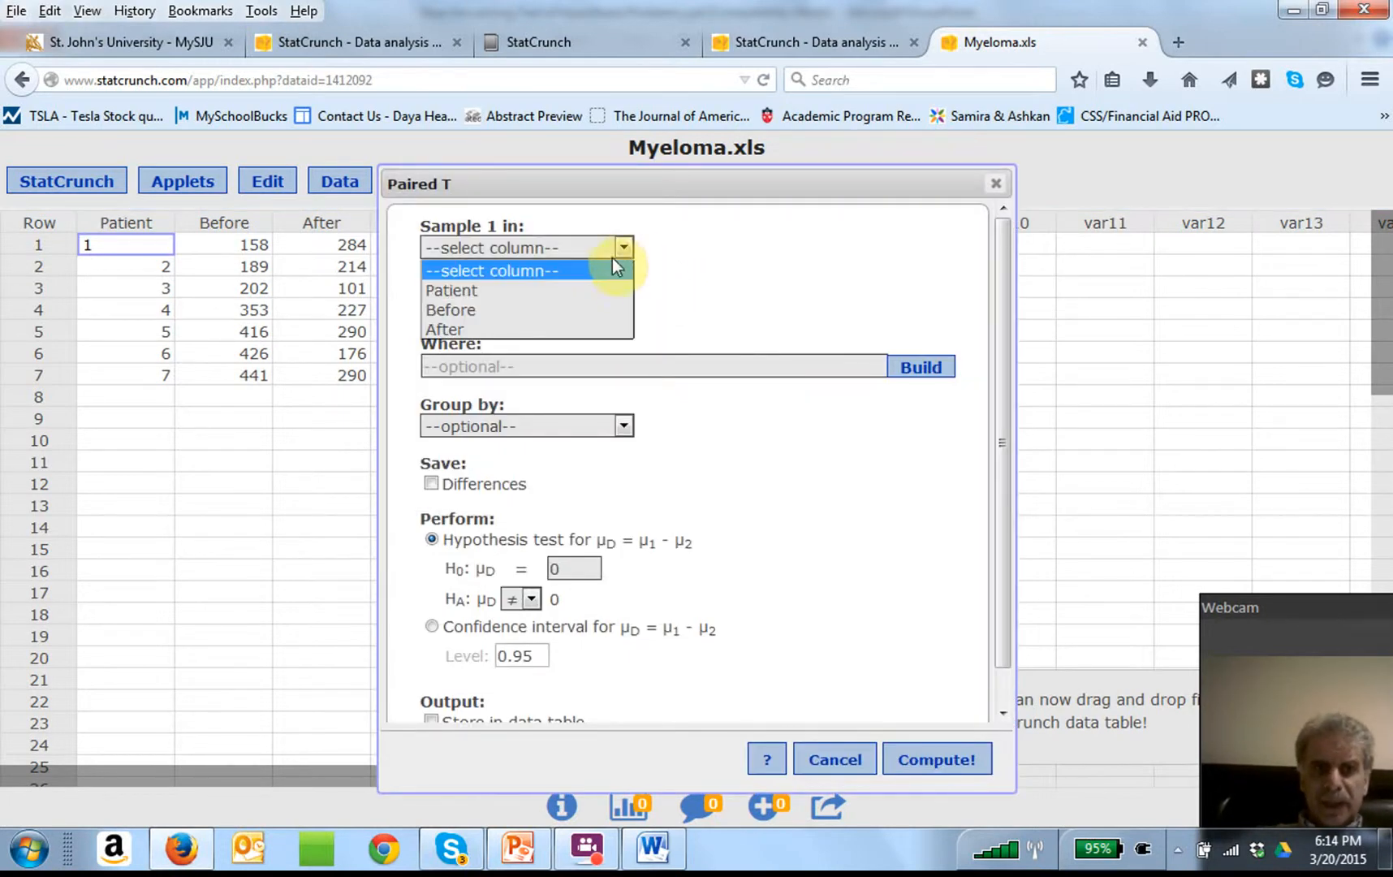
left_click(520, 311)
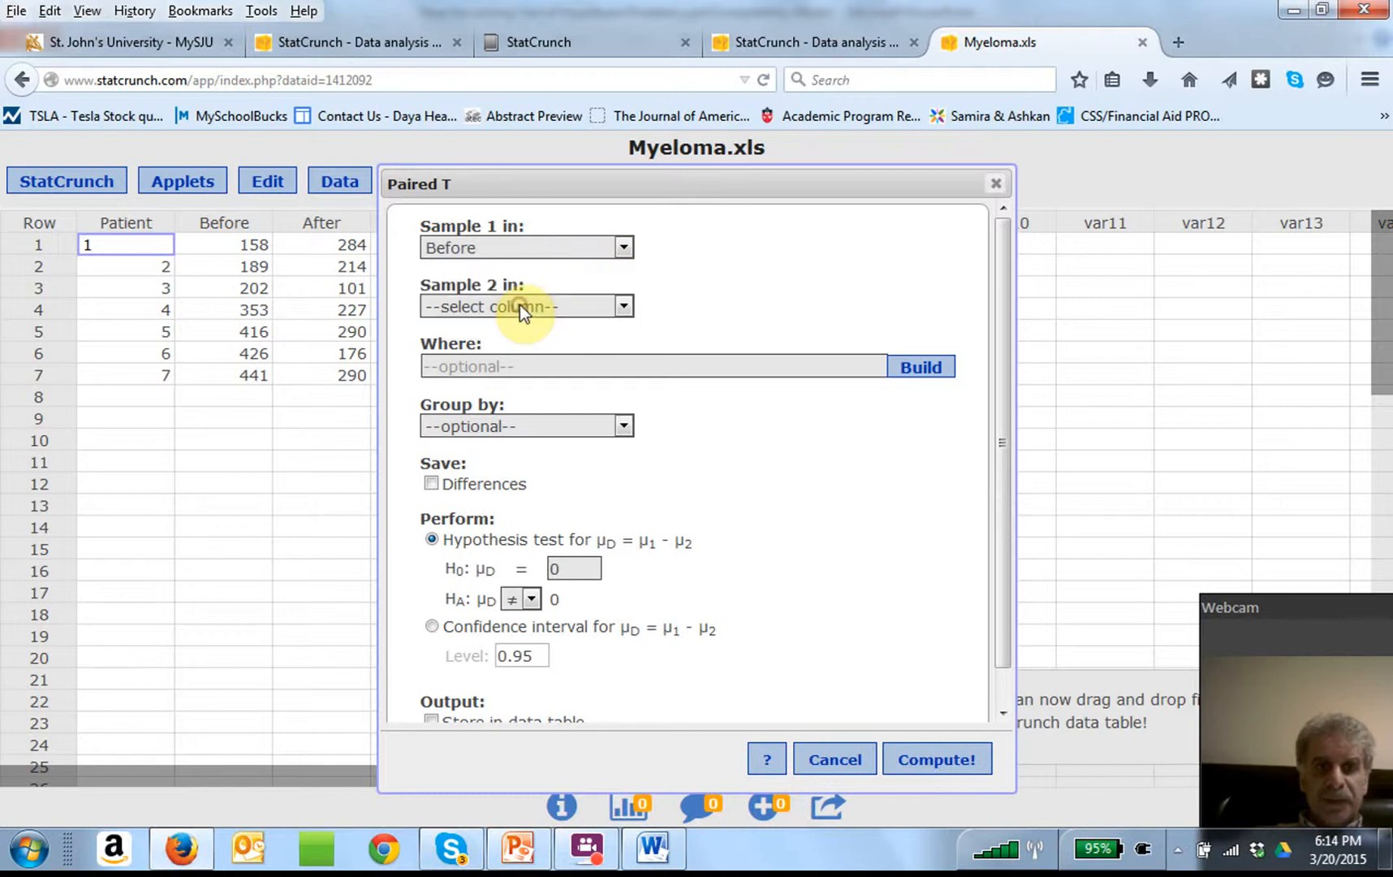
left_click(623, 307)
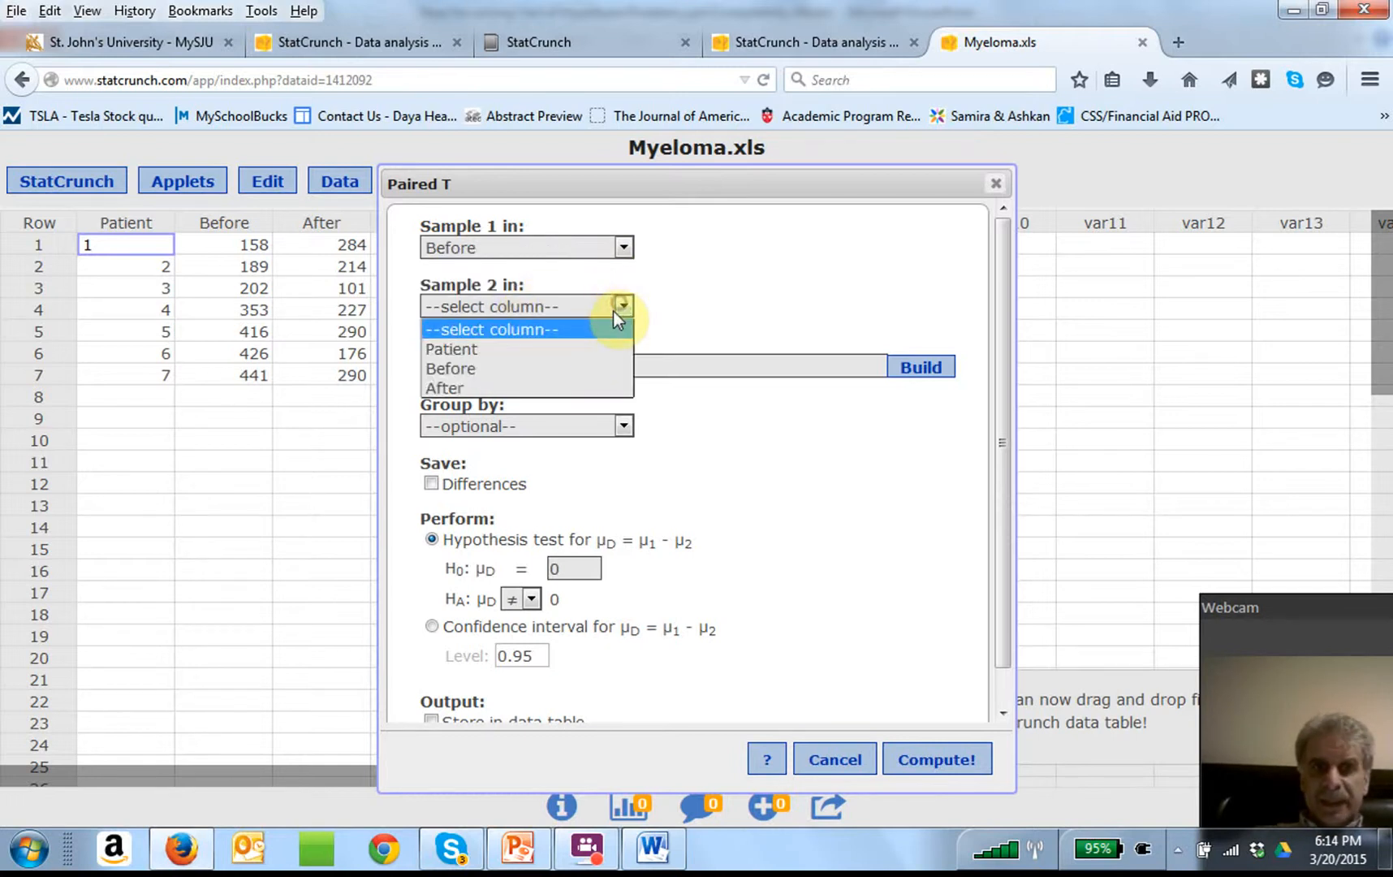
left_click(495, 386)
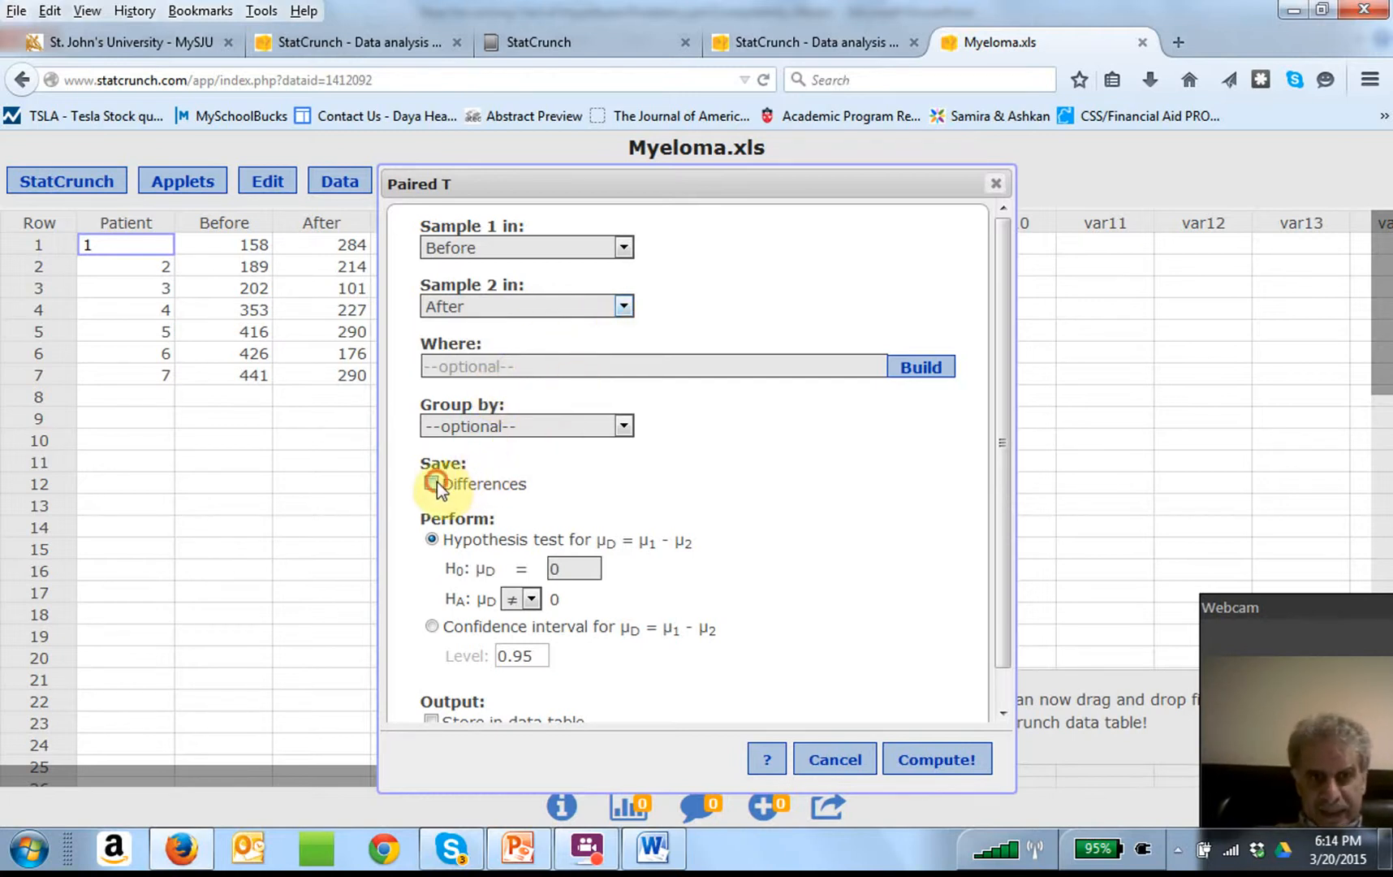
Compute the paired test with differences saved, alternative hypothesis μD > 0 and output stored in the data table, closing the results window
left_click(532, 600)
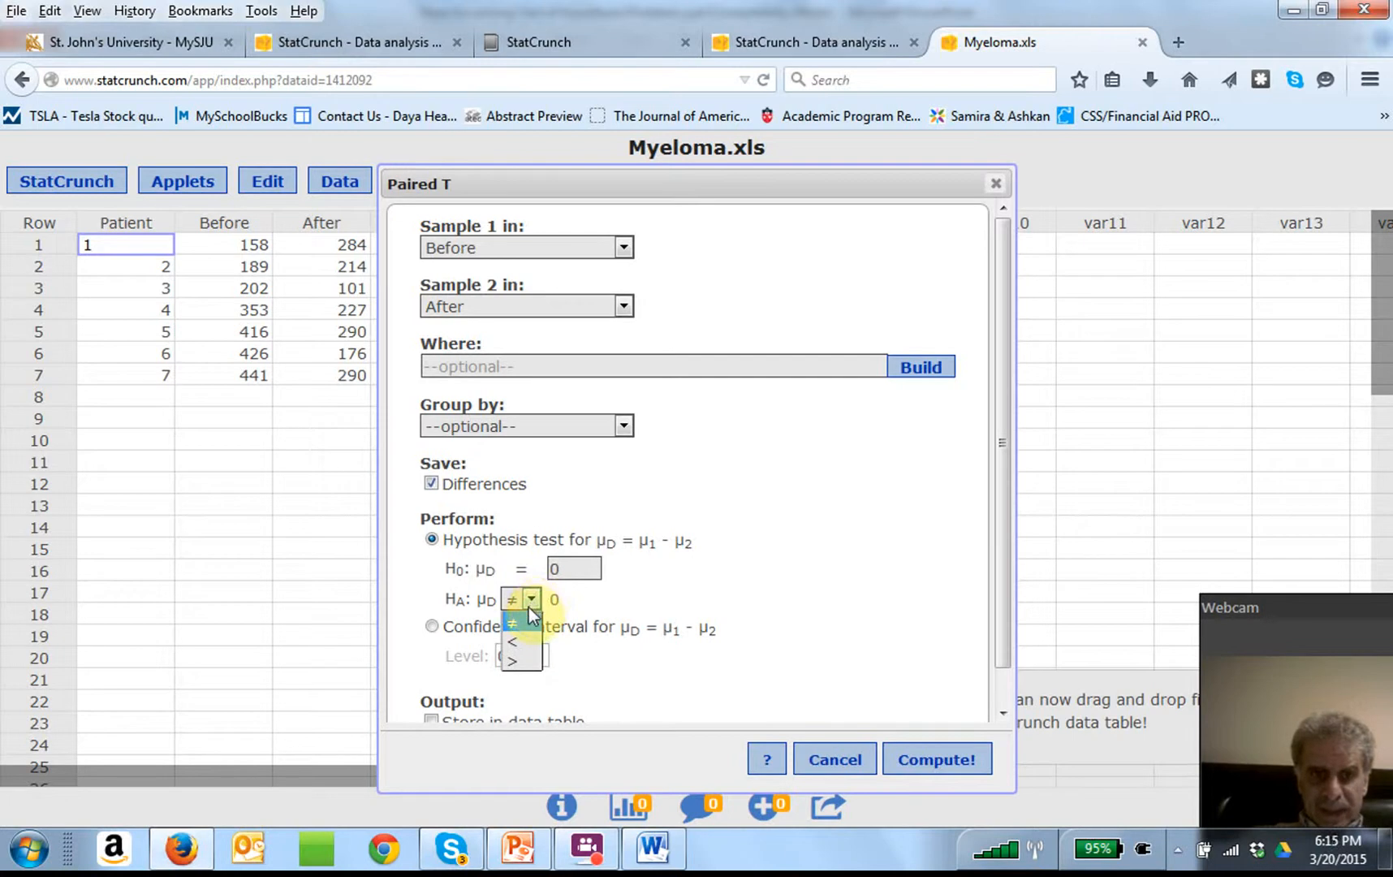
left_click(516, 662)
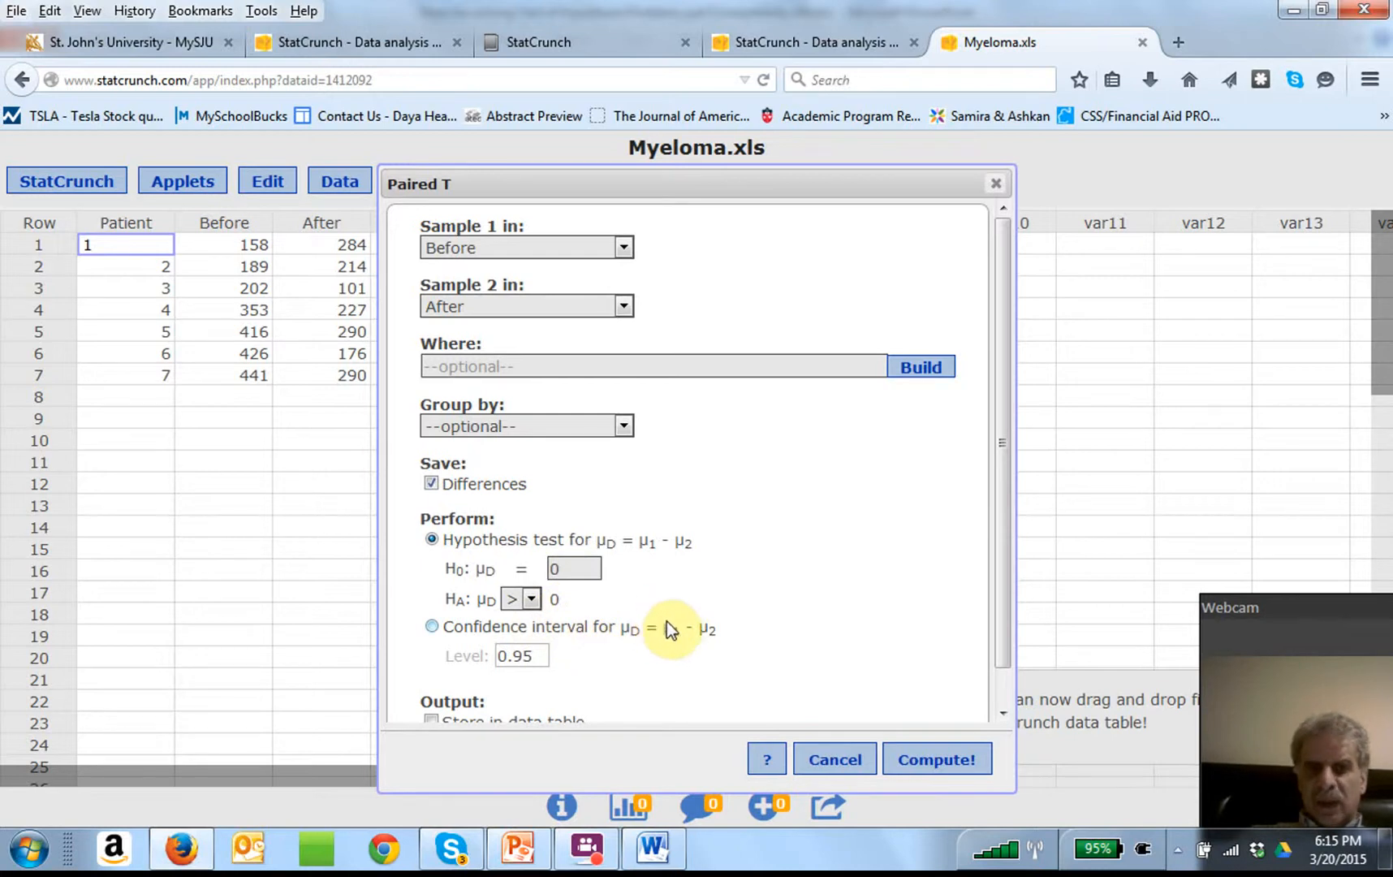
left_click_drag(1001, 594, 995, 662)
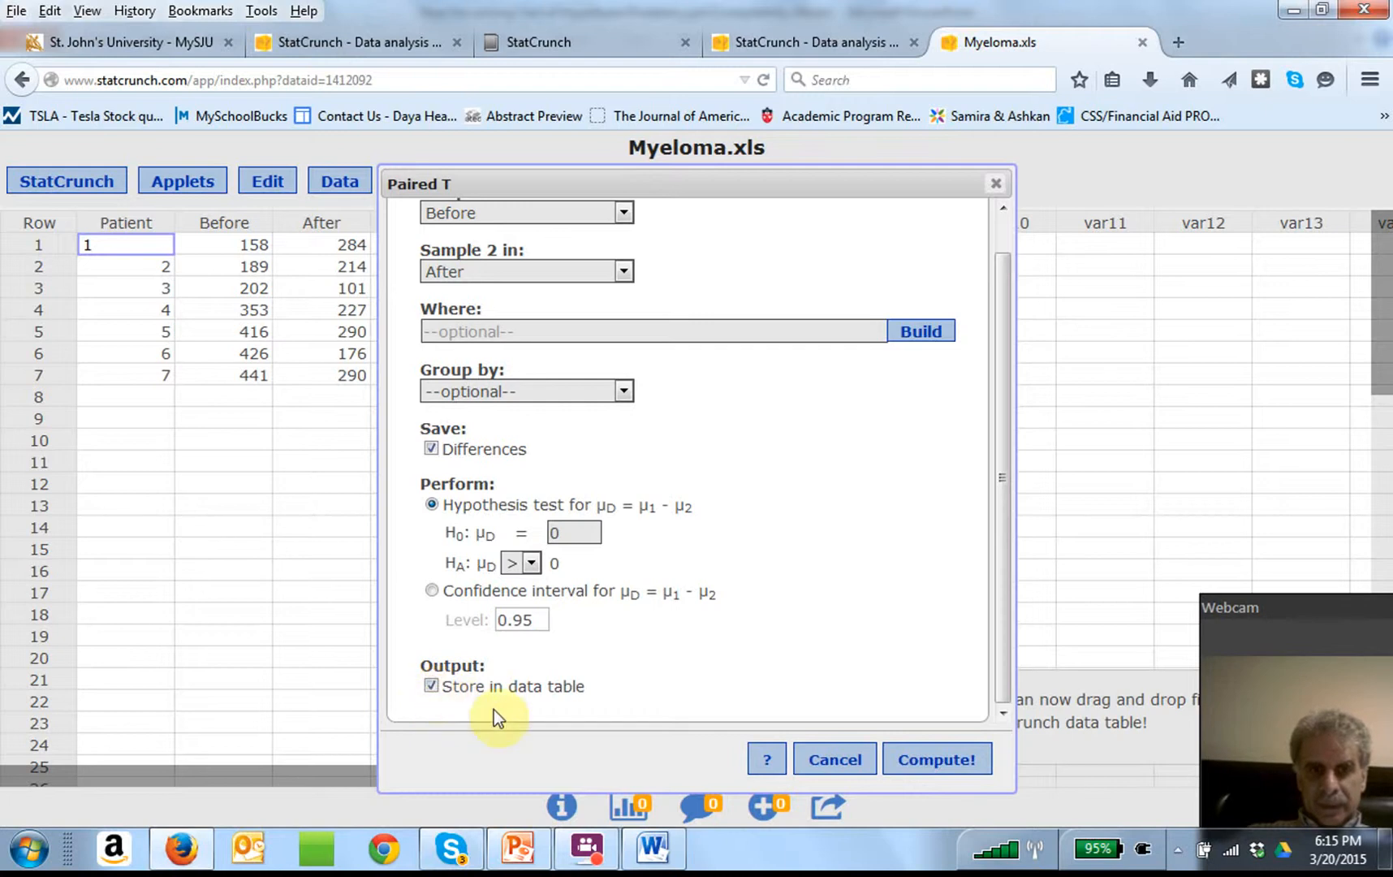
left_click(924, 768)
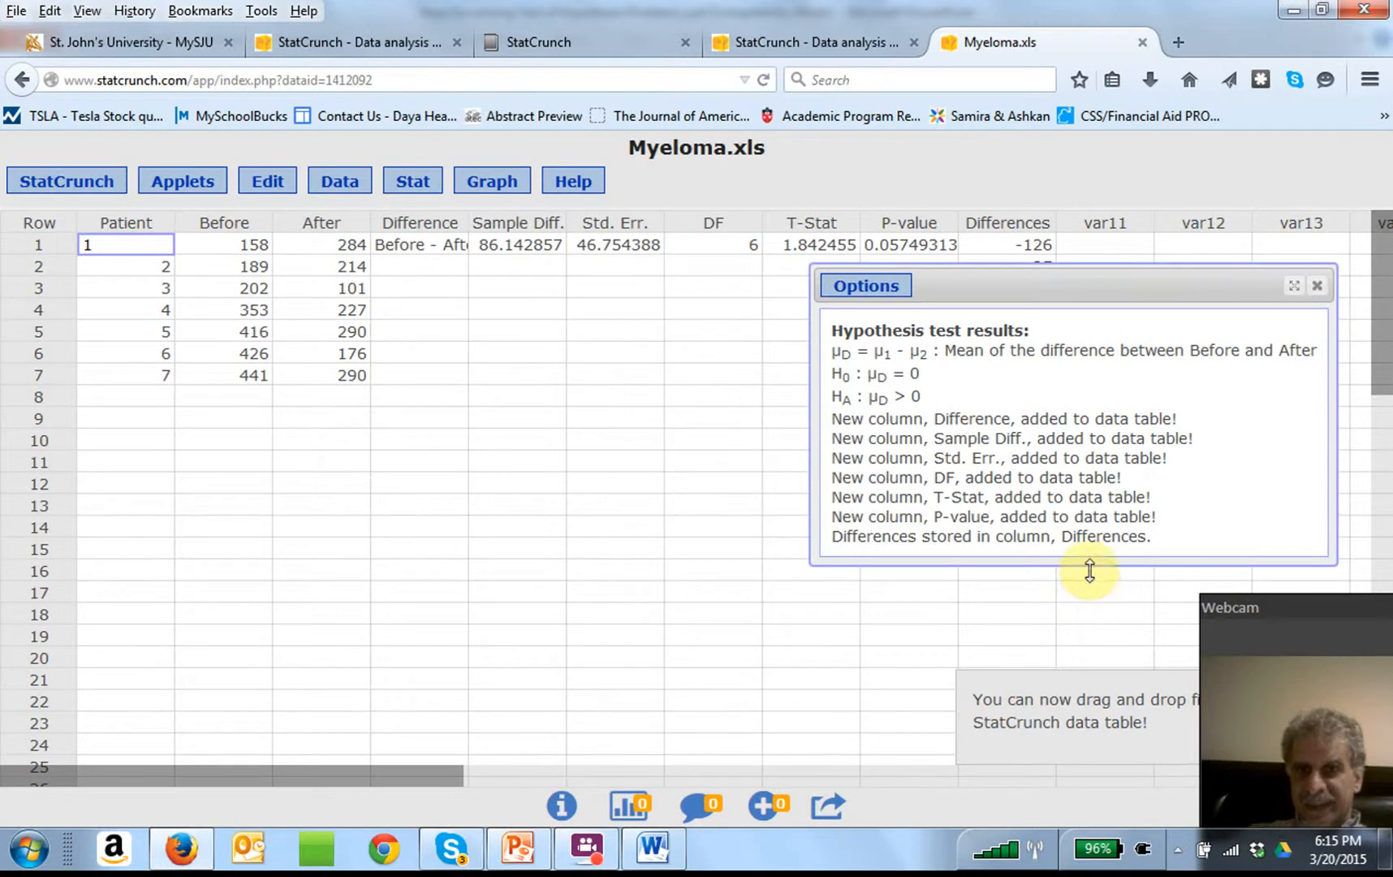
left_click(1320, 289)
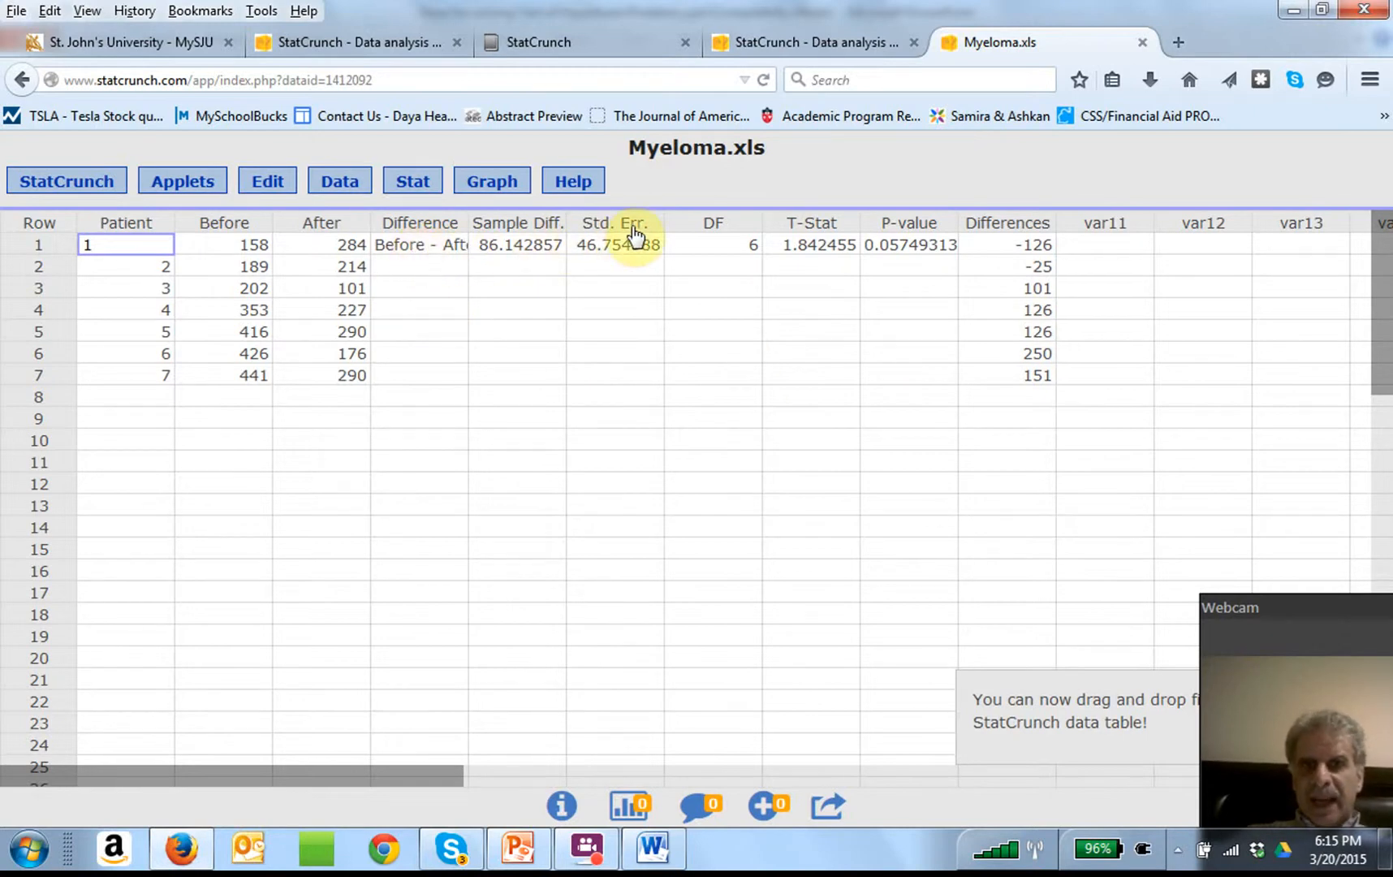
Examine the degrees of freedom and T-Stat results in row 1 of the data table
left_click(708, 240)
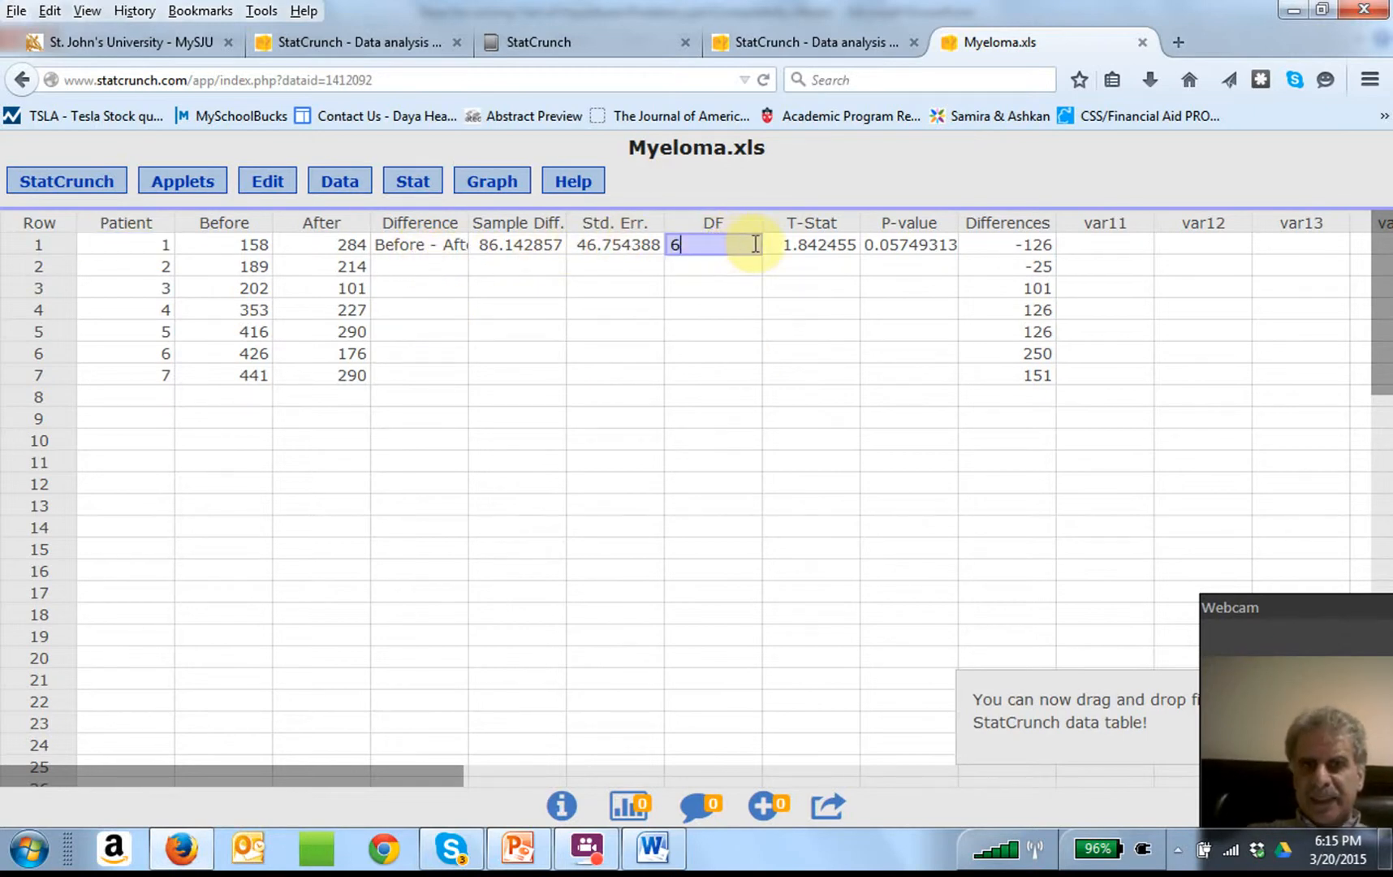
left_click(797, 252)
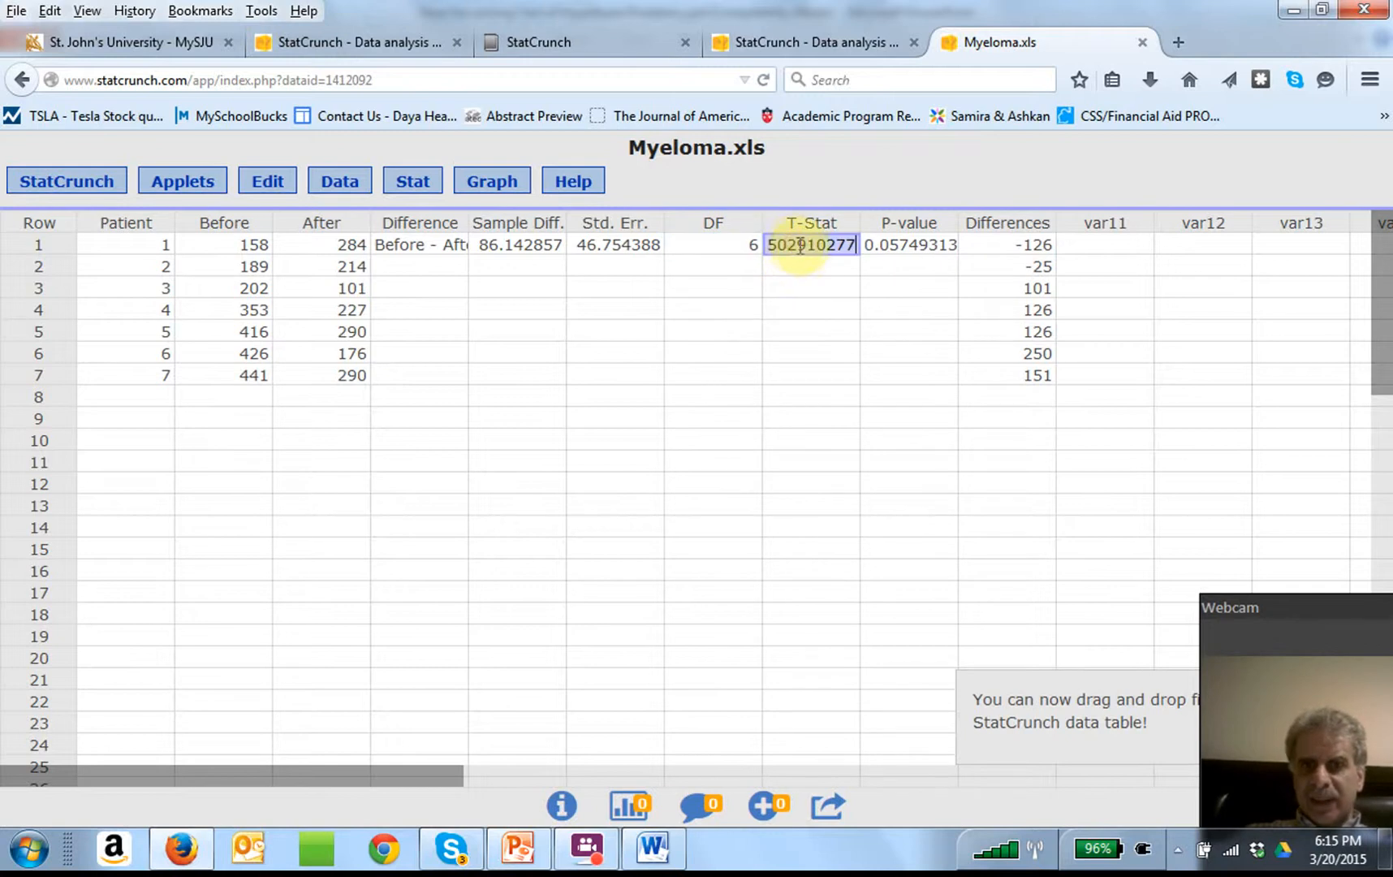
left_click(809, 267)
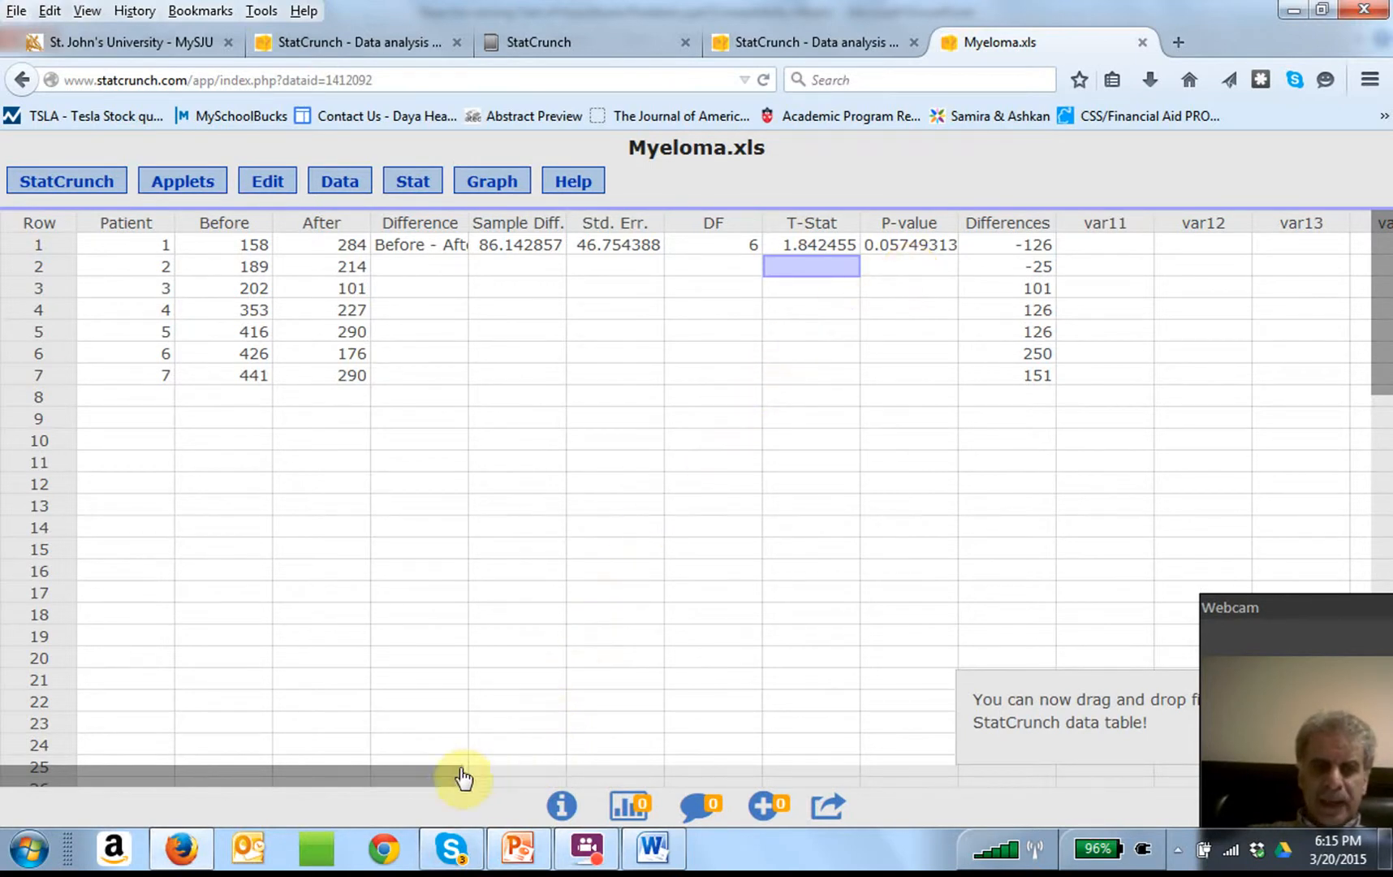
mouse_move(188, 857)
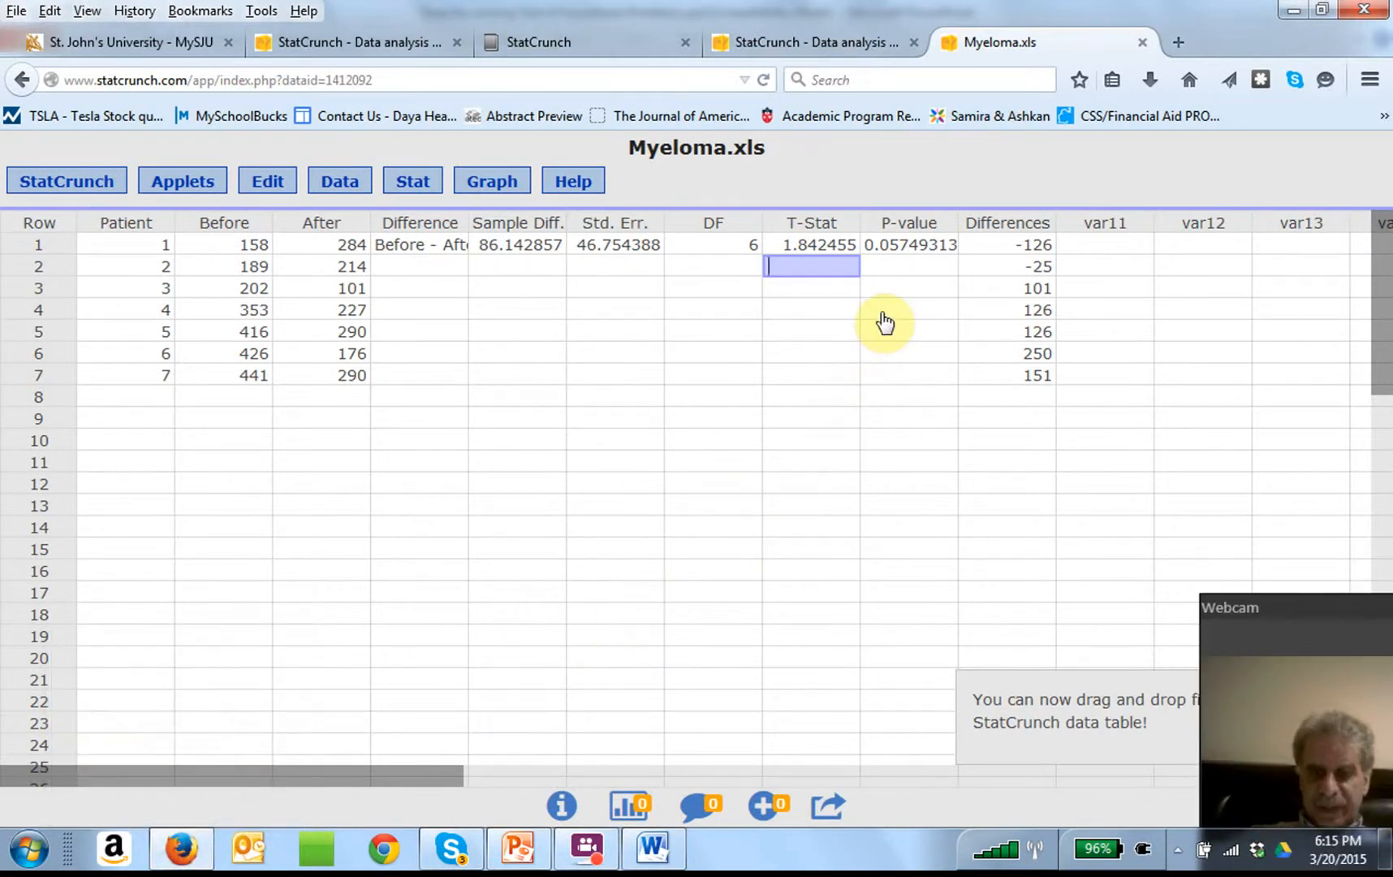
left_click(903, 259)
type(".05")
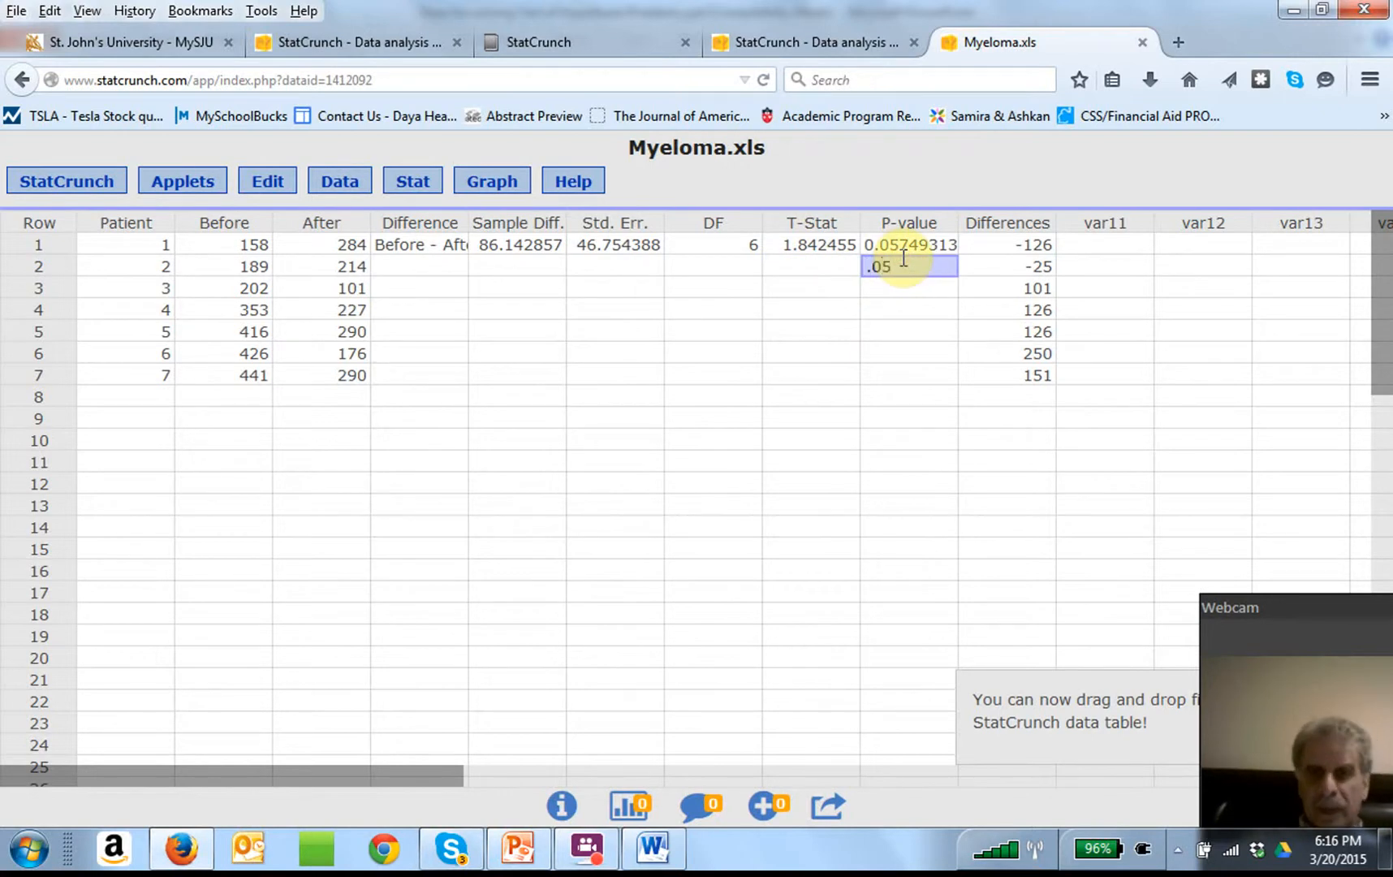
left_click(822, 260)
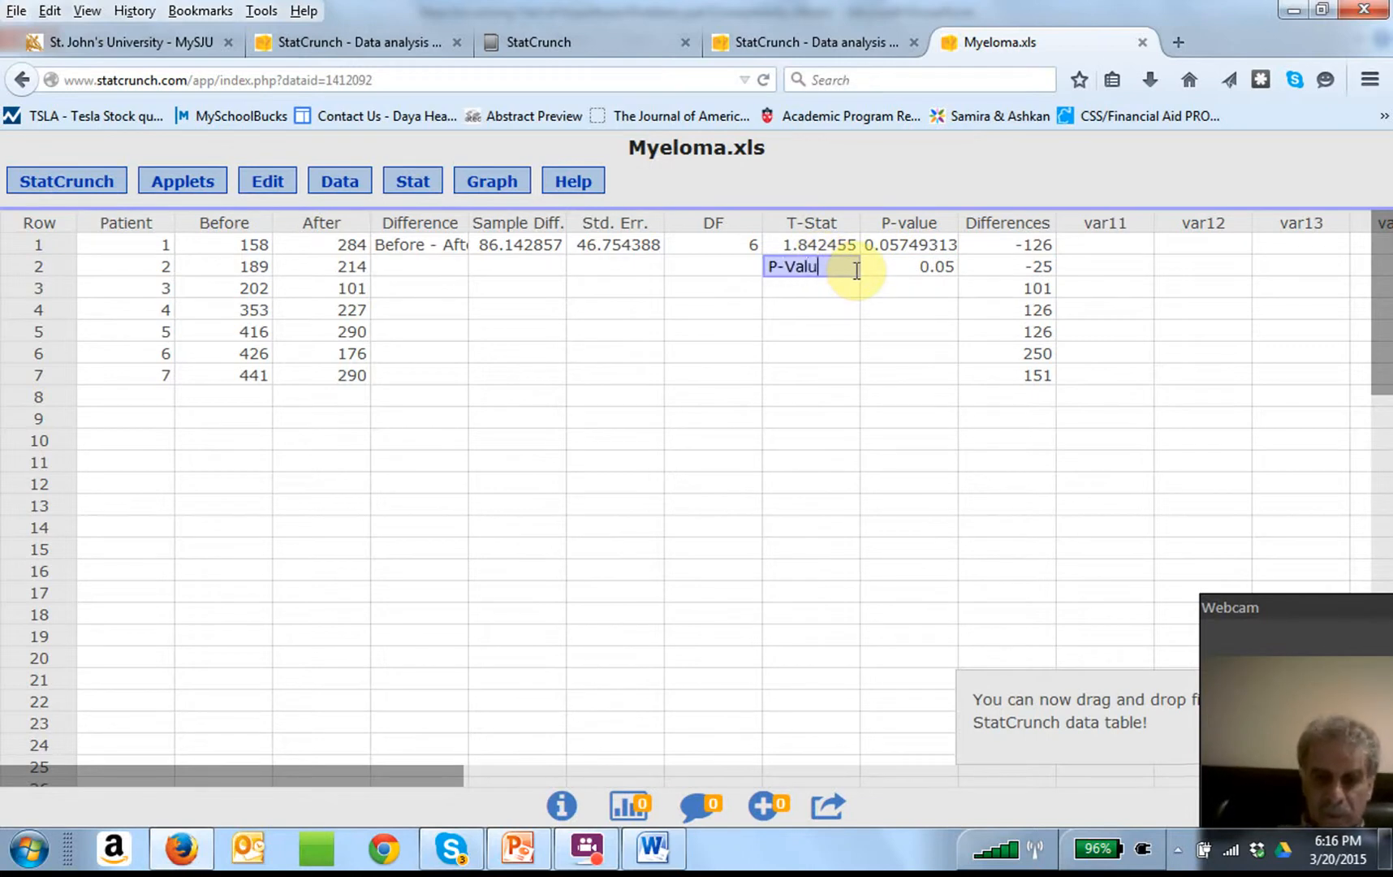
type("P-Va")
key("BackSpace")
key("BackSpace")
key("BackSpace")
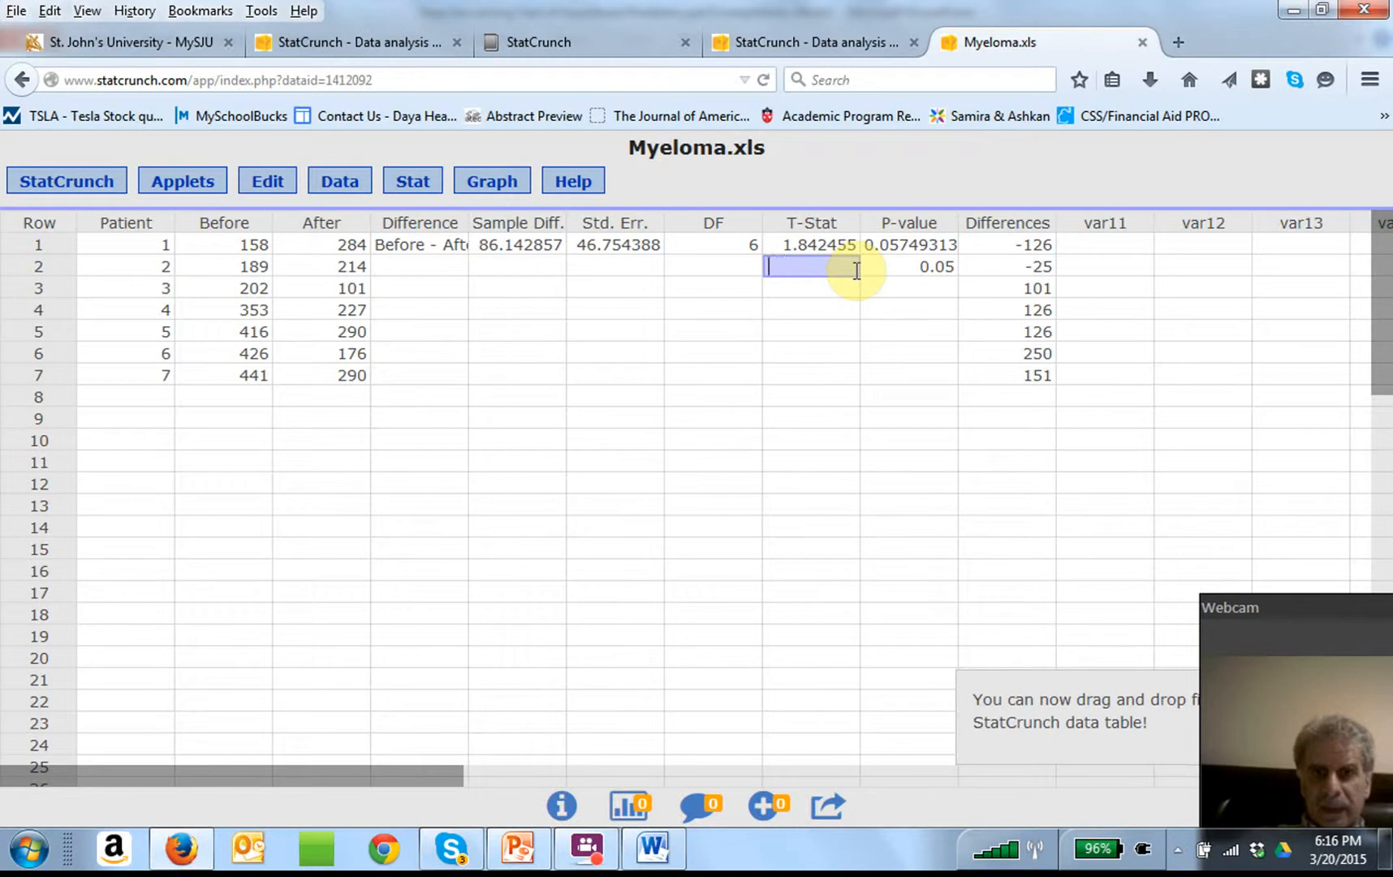
Replace the row 2 entry of the P-value column with the label P-Value and enter .05 in row 5 of that column
left_click(933, 264)
key("BackSpace")
key("BackSpace")
key("BackSpace")
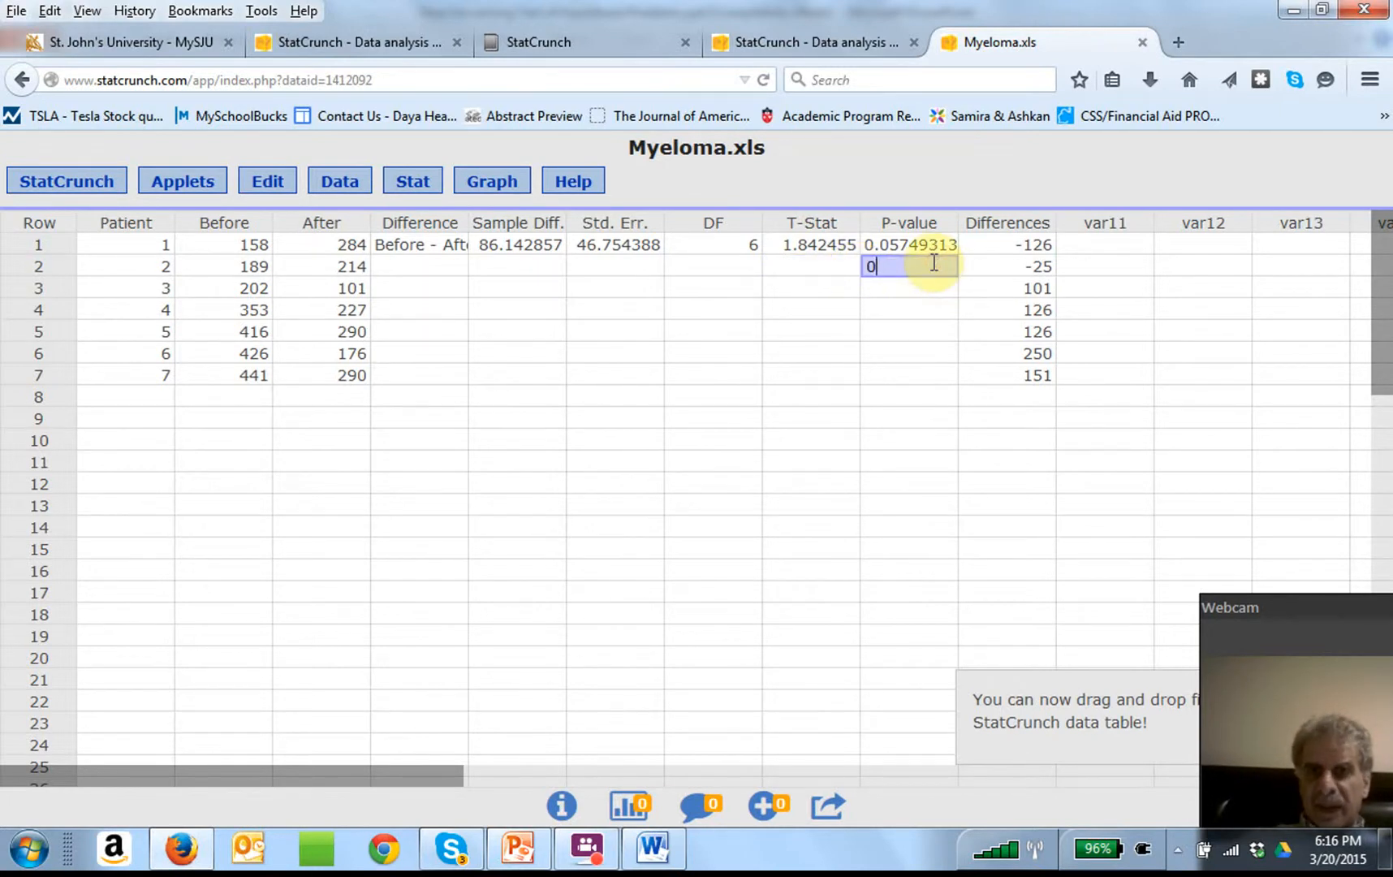
type("P-Va")
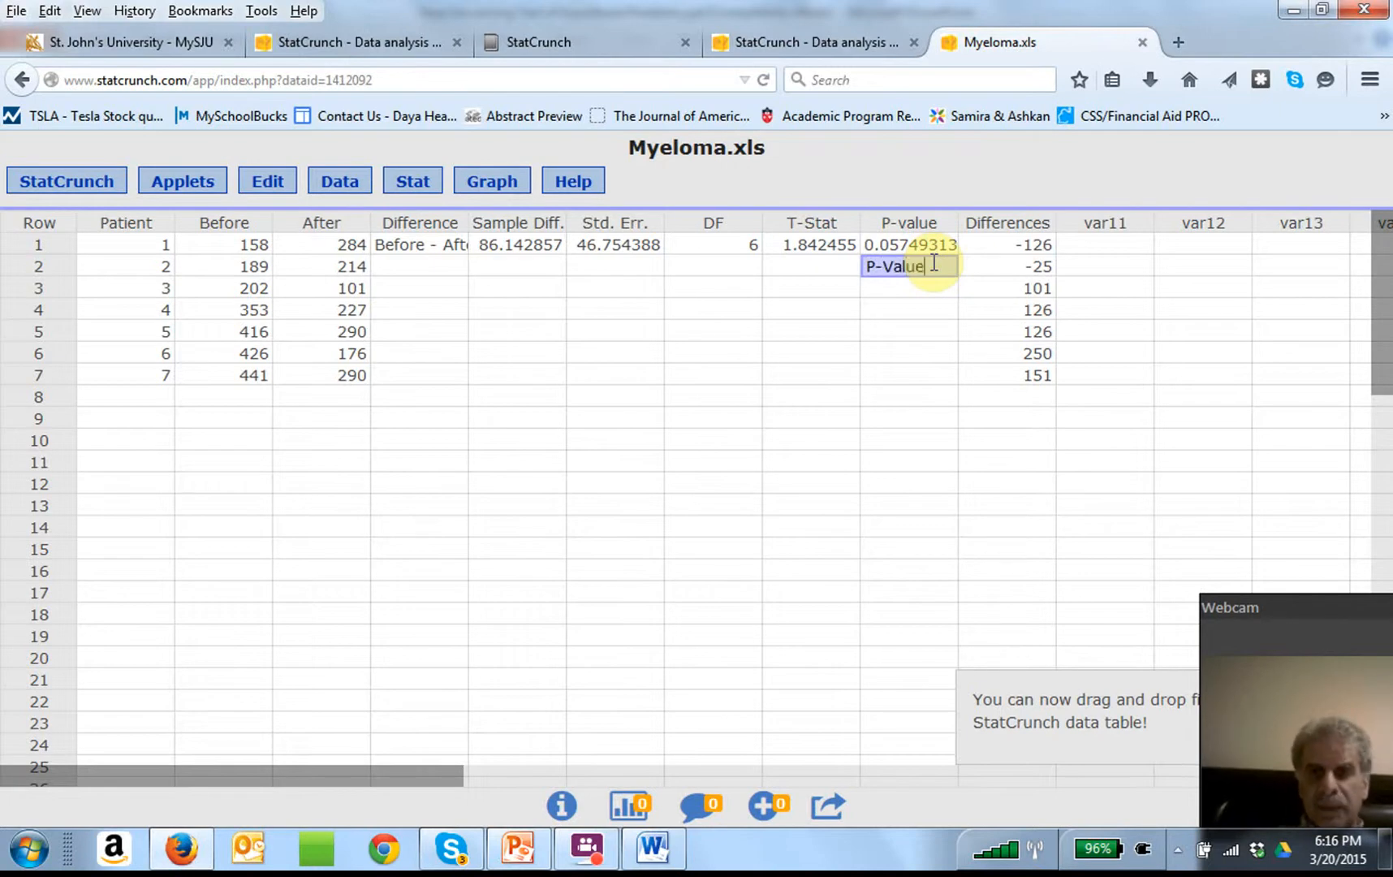
type("lue")
left_click(891, 325)
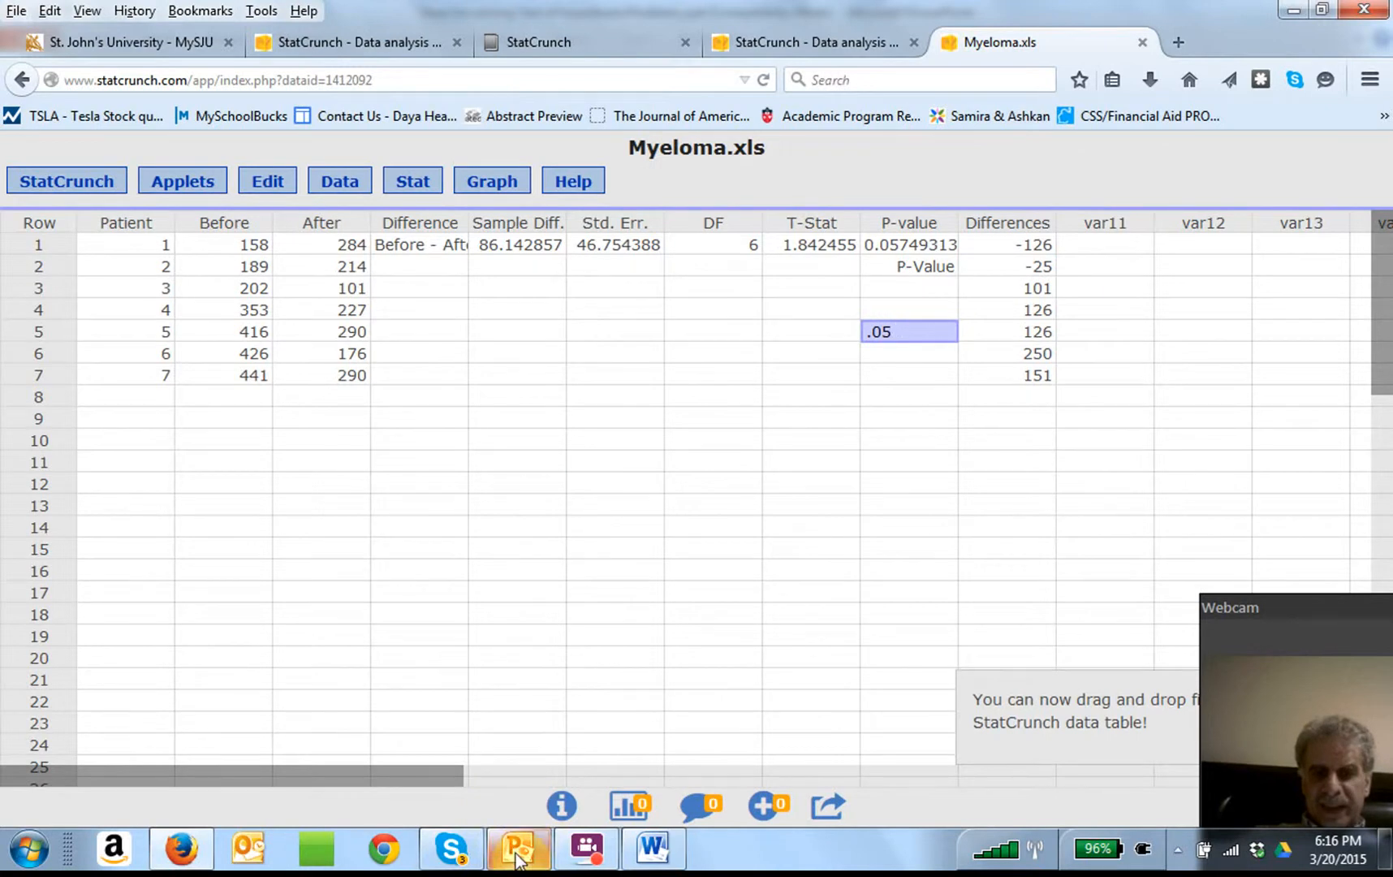
Switch to the PowerPoint presentation on solving test of hypothesis problems and start the slide show from slide 5
mouse_move(539, 828)
left_click(539, 776)
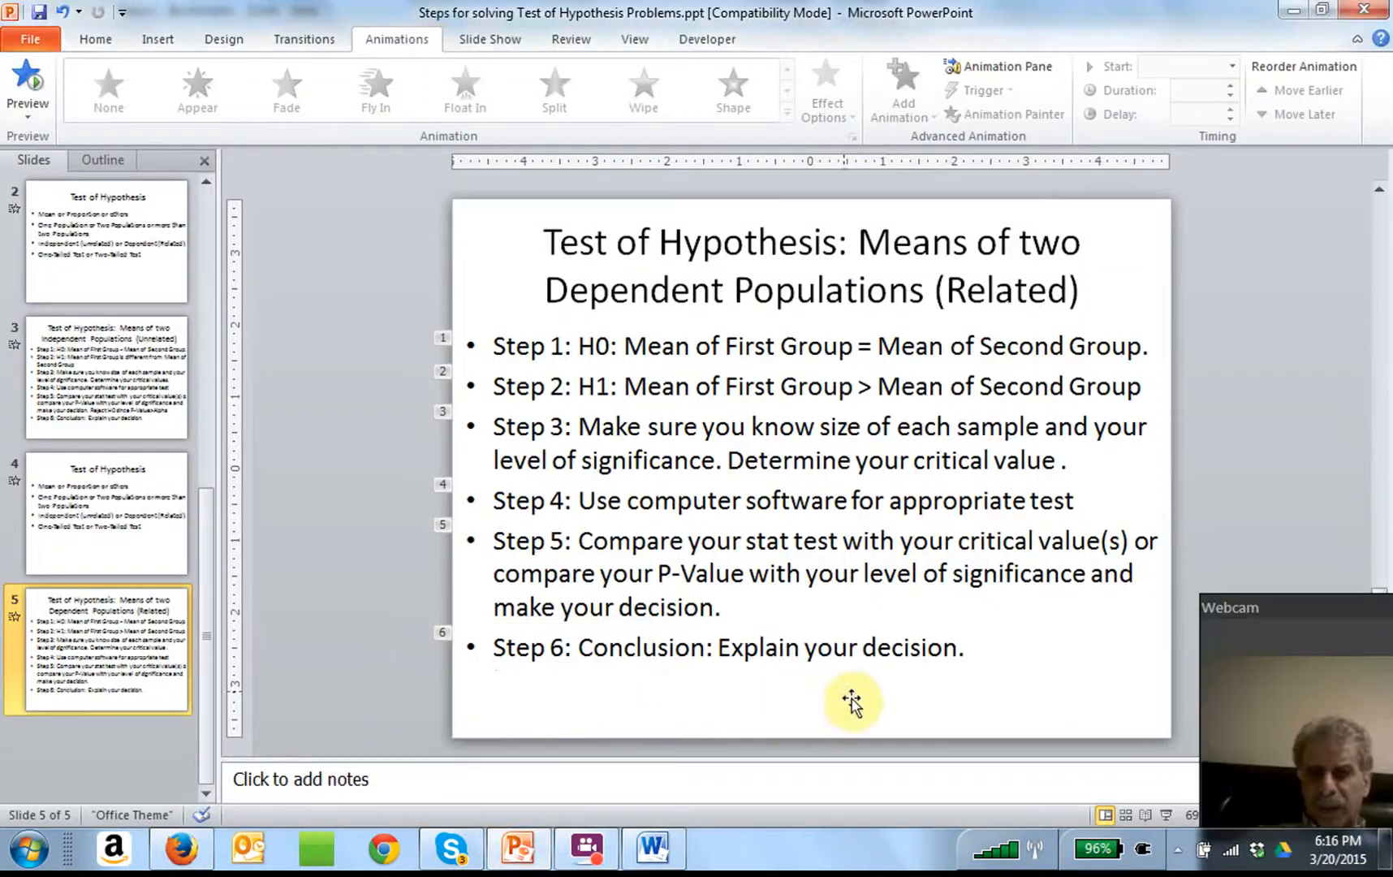
left_click(1165, 814)
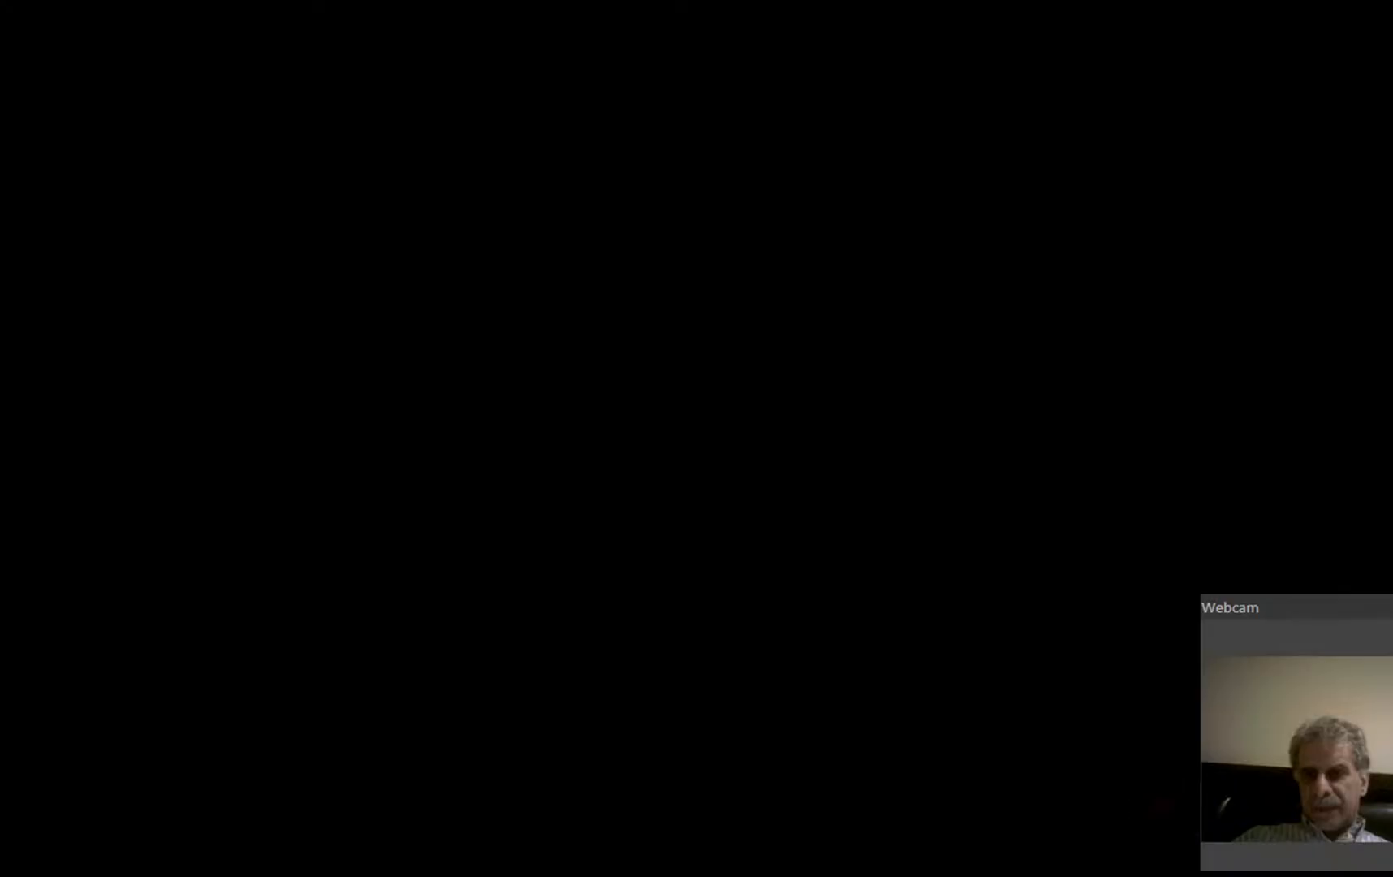